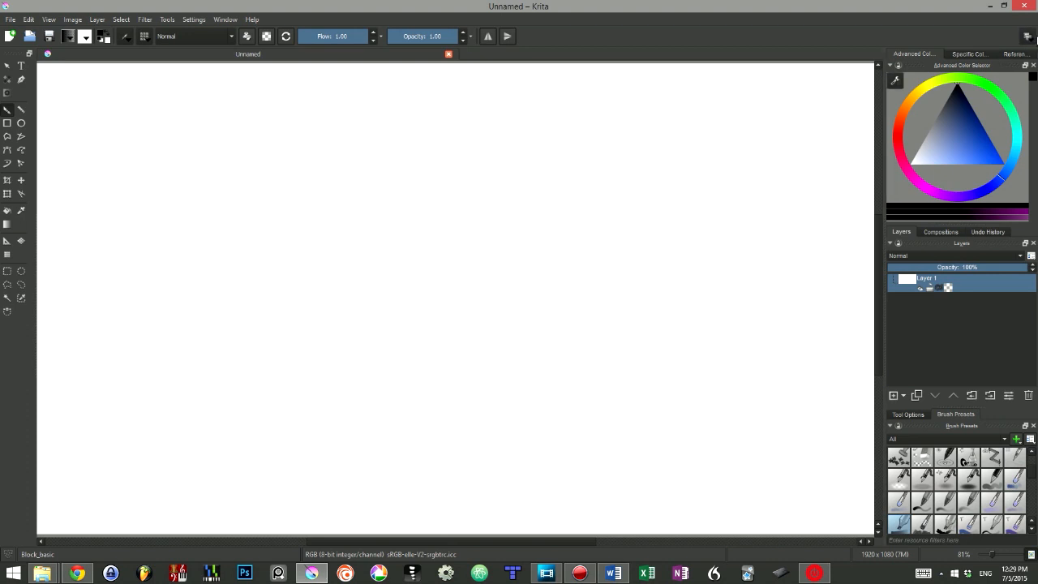
# Step: Switch the workspace to Big_Paint_2
pyautogui.click(1029, 37)
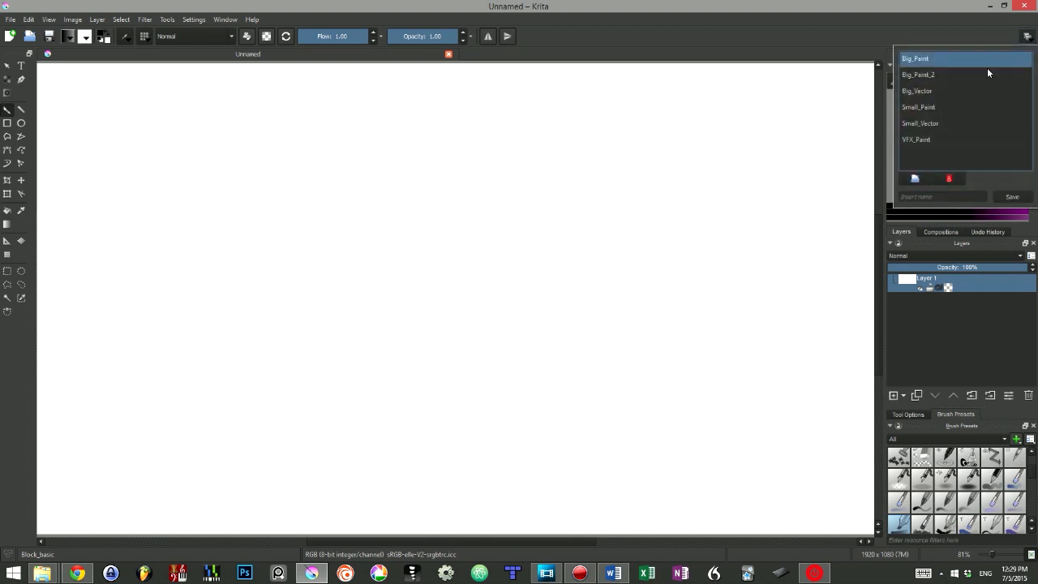
pyautogui.click(927, 75)
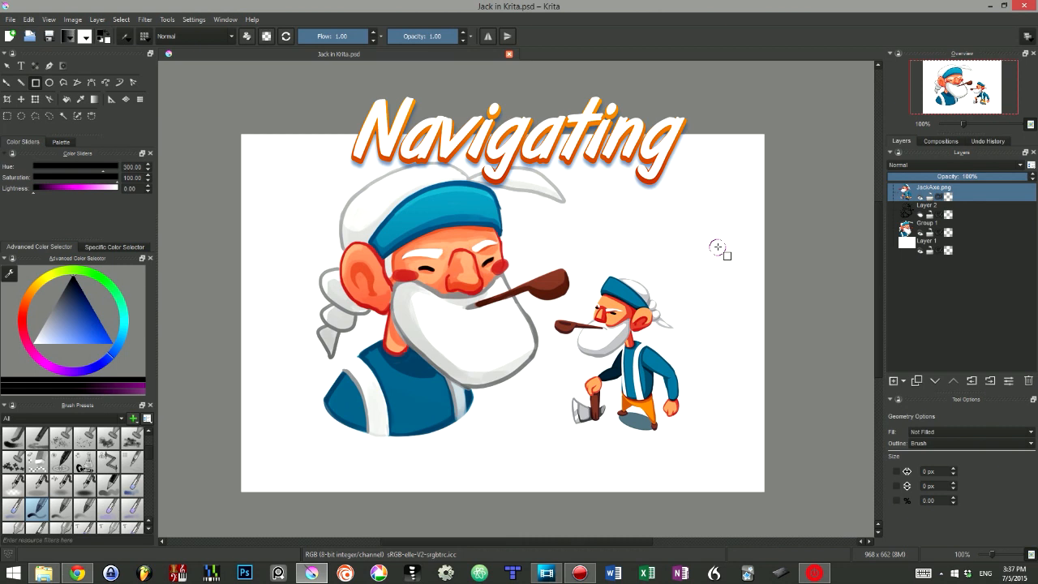
# Step: Try panning, zooming in and out, and slightly rotating the view of the character artwork using only the mouse
pyautogui.moveTo(610, 217)
pyautogui.mouseDown()
pyautogui.moveTo(563, 214)
pyautogui.moveTo(630, 218)
pyautogui.moveTo(611, 218)
pyautogui.mouseUp()
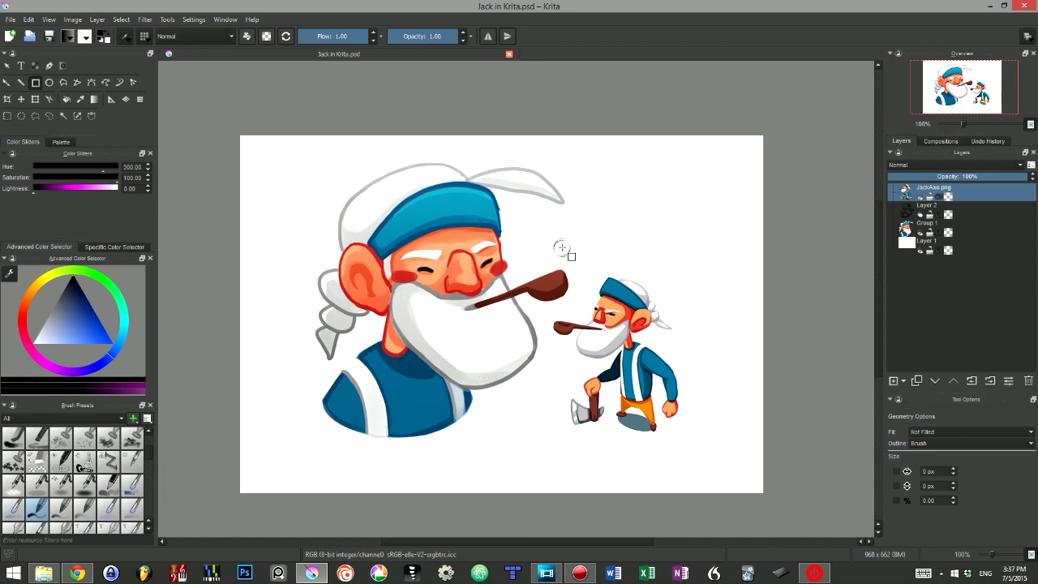
pyautogui.moveTo(562, 245); pyautogui.dragTo(563, 224)
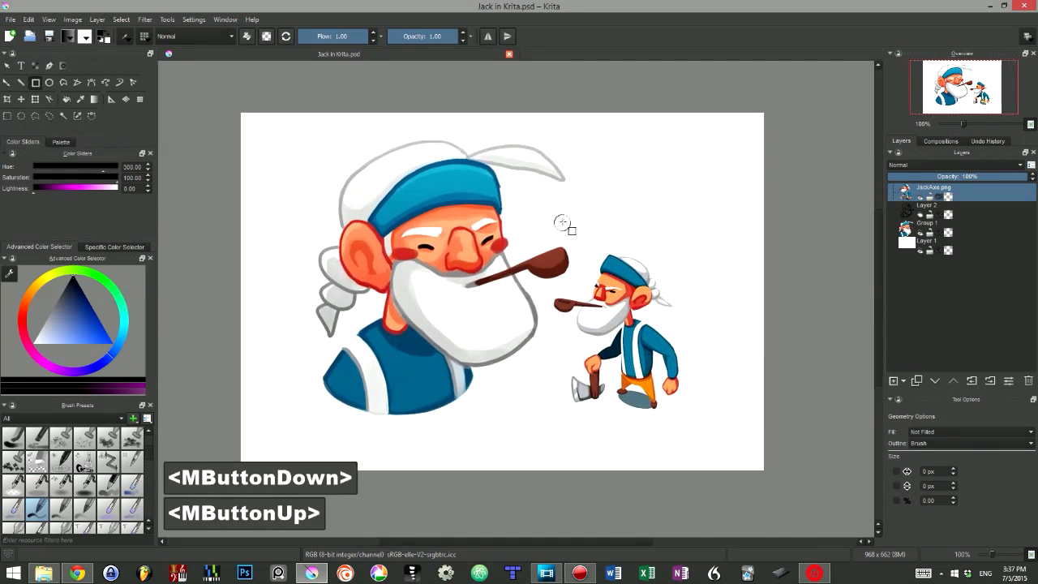
pyautogui.scroll(1, 562, 221)
pyautogui.scroll(1, 563, 222)
pyautogui.scroll(-2, 562, 221)
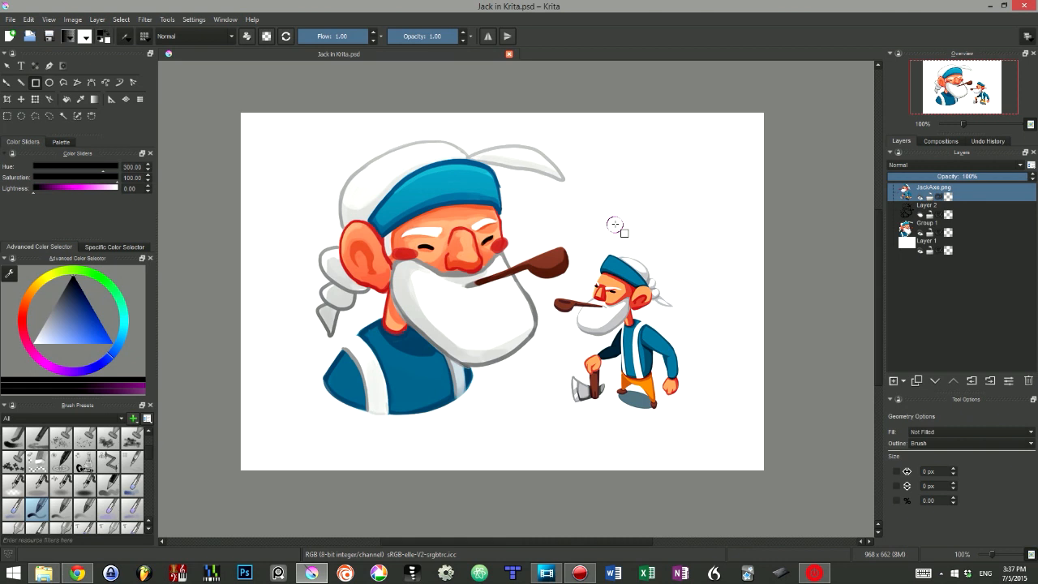
pyautogui.moveTo(579, 219)
pyautogui.mouseDown()
pyautogui.moveTo(573, 178)
pyautogui.moveTo(545, 269)
pyautogui.moveTo(551, 283)
pyautogui.moveTo(575, 234)
pyautogui.mouseUp()
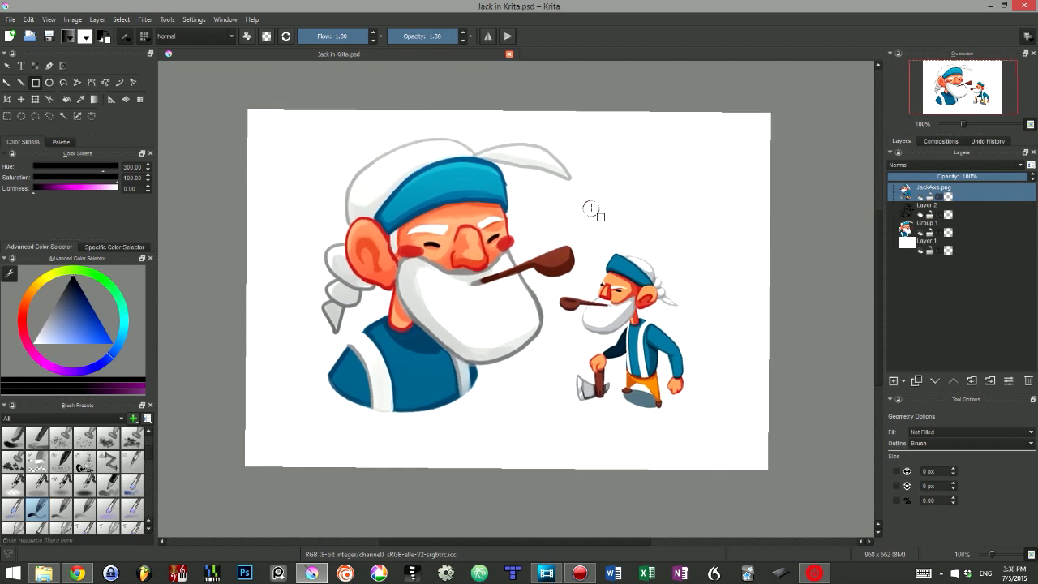
# Step: Pan the character artwork, enlarge the view to 111%, and rotate the canvas back upright
pyautogui.press('space')
pyautogui.moveTo(621, 190)
pyautogui.mouseDown()
pyautogui.moveTo(487, 241)
pyautogui.moveTo(593, 154)
pyautogui.moveTo(562, 219)
pyautogui.moveTo(605, 182)
pyautogui.mouseUp()
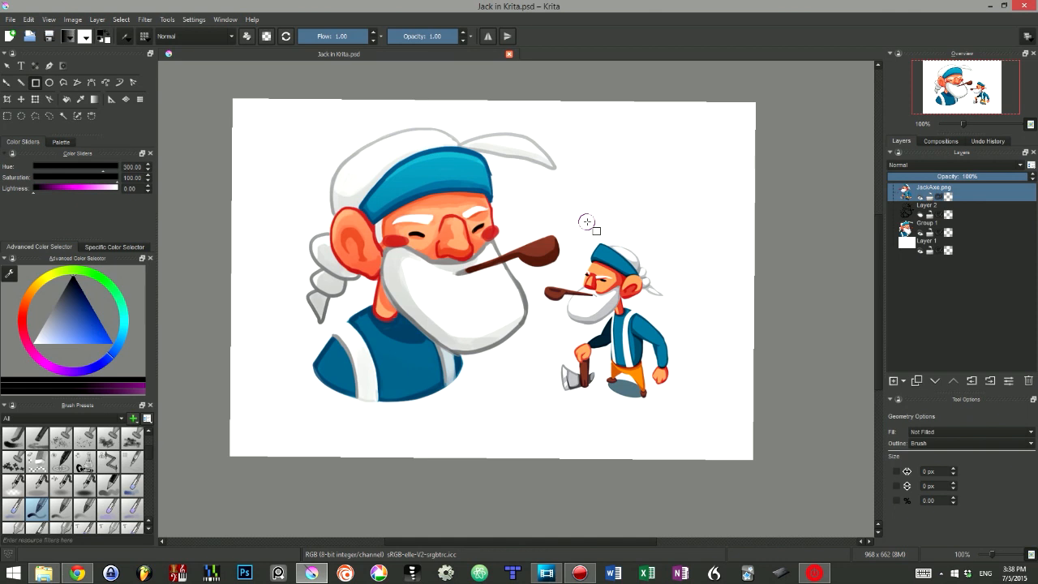
pyautogui.hotkey('ctrl', 'space')
pyautogui.moveTo(591, 217); pyautogui.dragTo(576, 200)
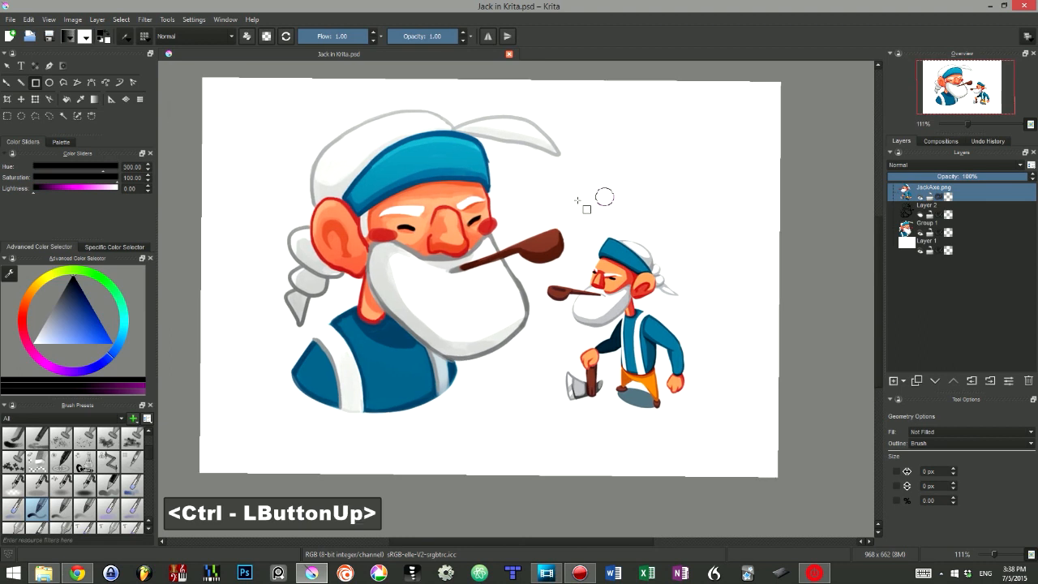
pyautogui.hotkey('shift', 'space')
pyautogui.moveTo(641, 223); pyautogui.dragTo(686, 203)
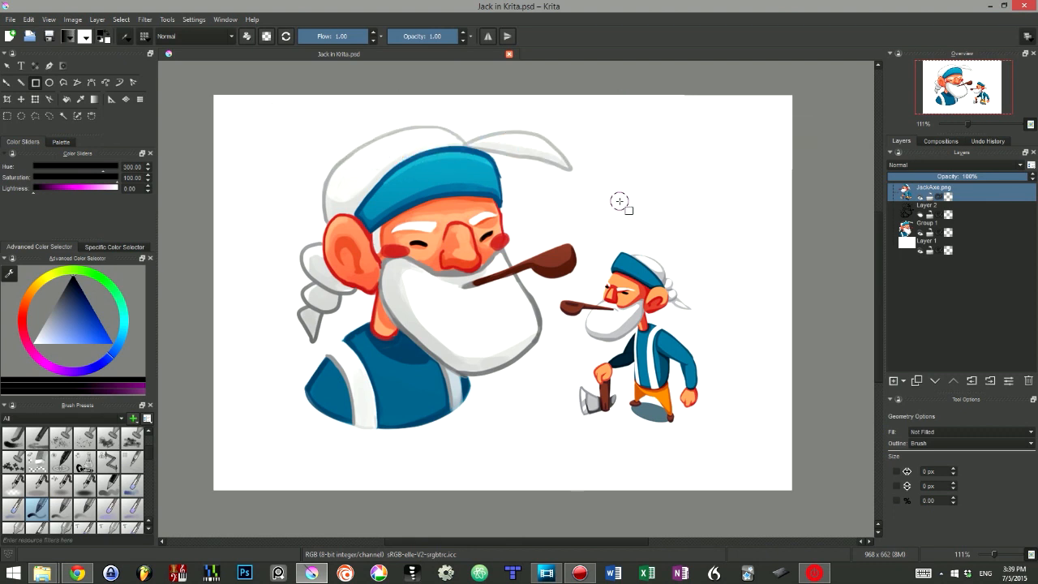
# Step: Activate the Freehand Brush, toggle eraser mode for a trial stroke across the small character, and undo the trial stroke
pyautogui.press('b')
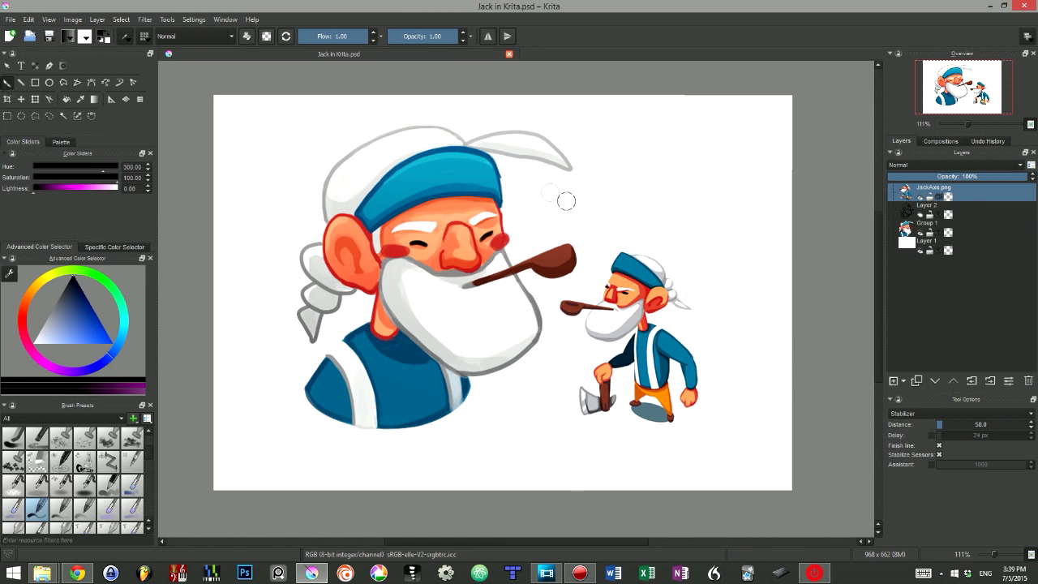
pyautogui.press('e')
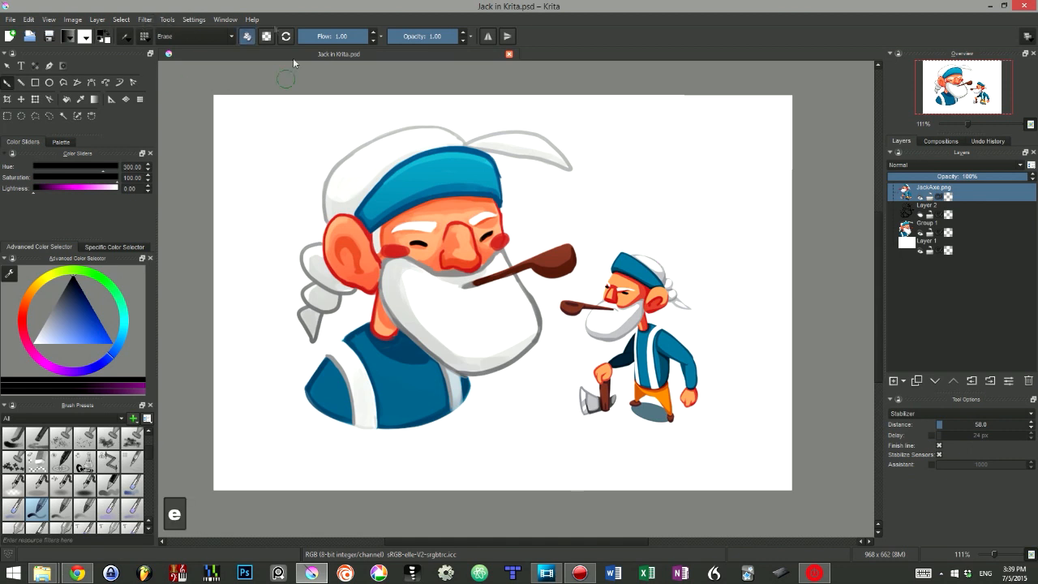
pyautogui.press('e')
pyautogui.press('e')
pyautogui.moveTo(693, 249)
pyautogui.mouseDown()
pyautogui.moveTo(584, 309)
pyautogui.moveTo(667, 254)
pyautogui.moveTo(590, 290)
pyautogui.mouseUp()
pyautogui.press('e')
pyautogui.hotkey('ctrl', 'z')
pyautogui.hotkey('ctrl', 'z')
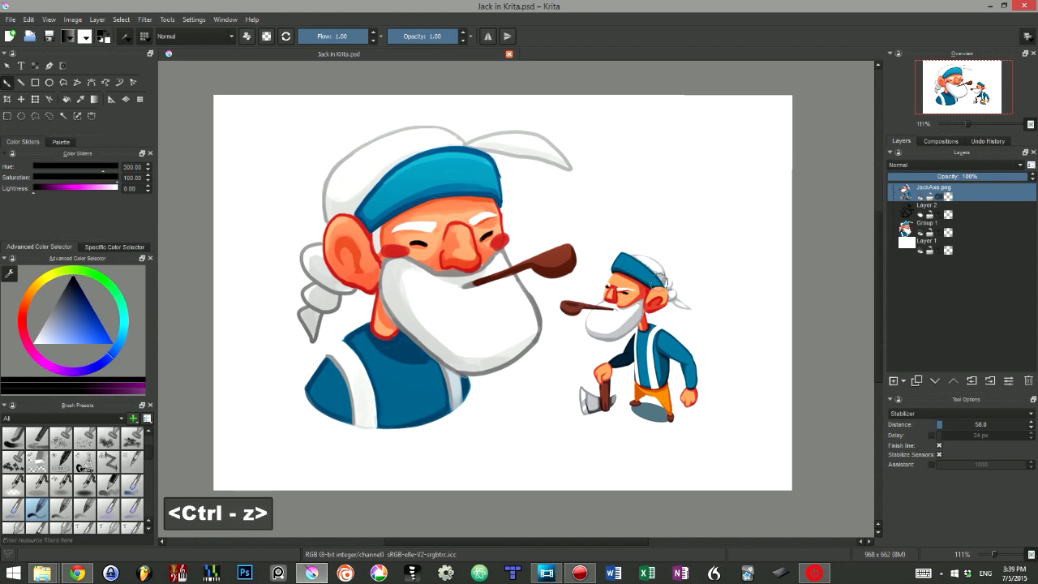
# Step: Try a muted red as the brush colour and replace it with a dark grey of lightness 15
pyautogui.rightClick(627, 201)
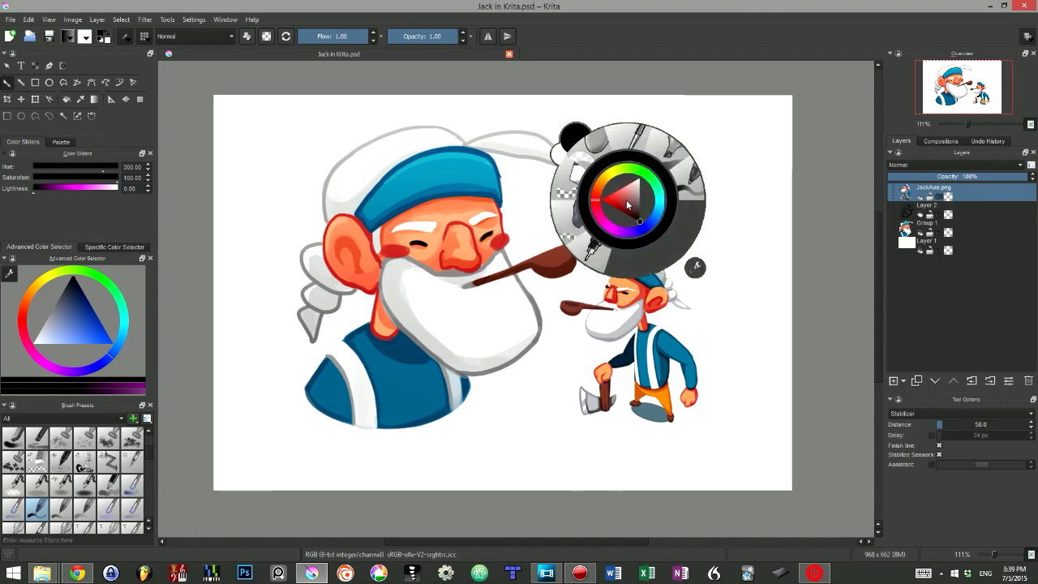
pyautogui.click(616, 207)
pyautogui.click(627, 193)
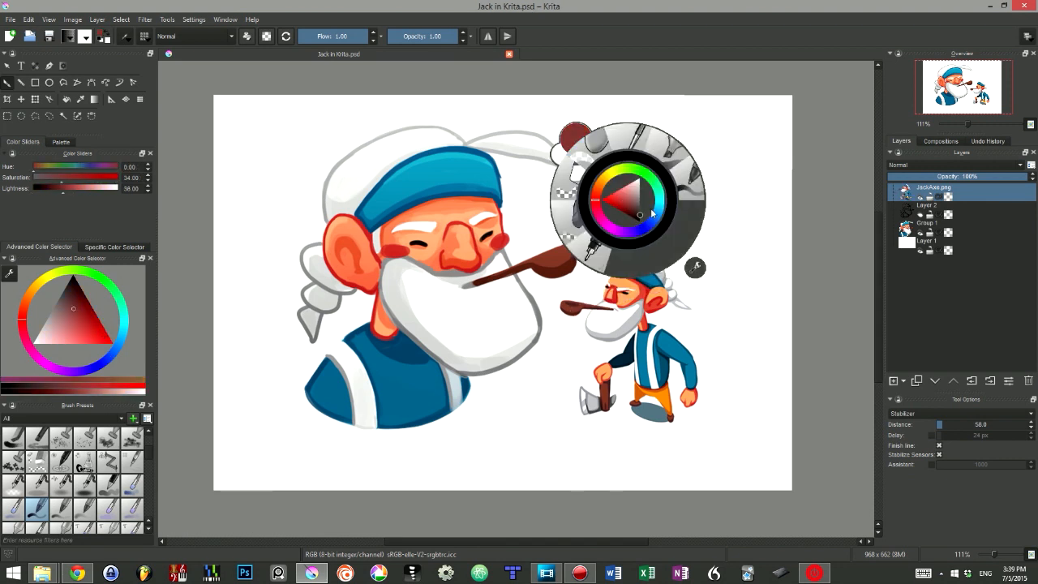
pyautogui.click(640, 215)
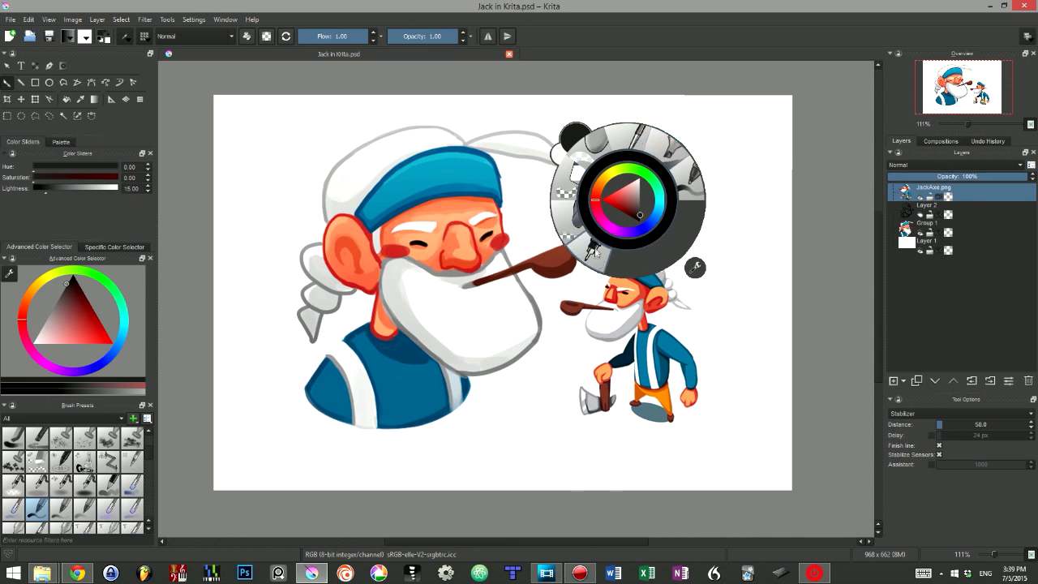
# Step: Try erasing over the small character with the Eraser_circle preset and undo the erasure
pyautogui.click(586, 161)
pyautogui.moveTo(685, 240)
pyautogui.mouseDown()
pyautogui.moveTo(585, 325)
pyautogui.moveTo(683, 349)
pyautogui.mouseUp()
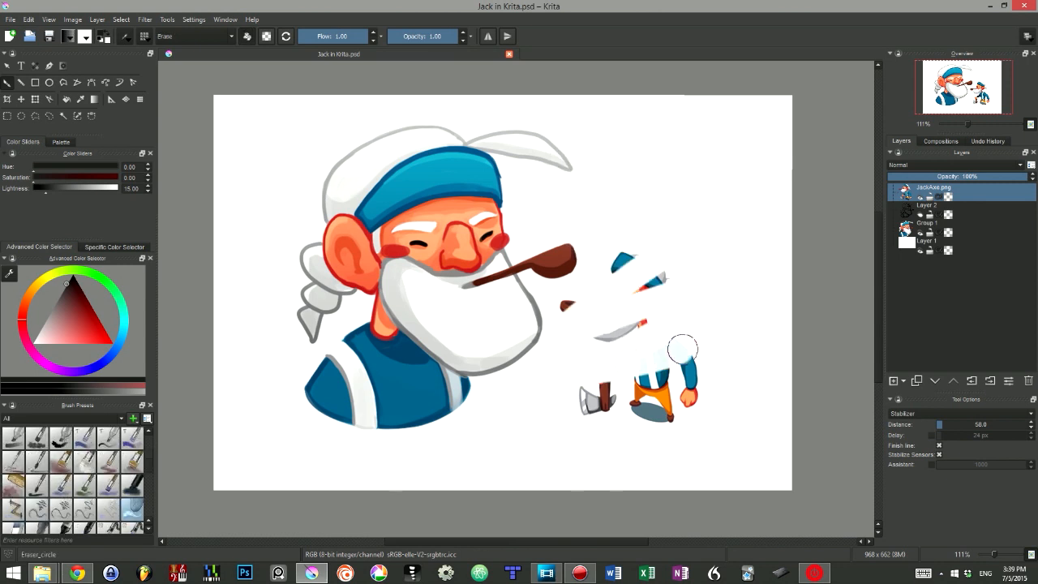
pyautogui.hotkey('ctrl', 'z')
# Step: Try a strong red brush colour, reset to the default black and white, and swap foreground and background twice
pyautogui.rightClick(619, 193)
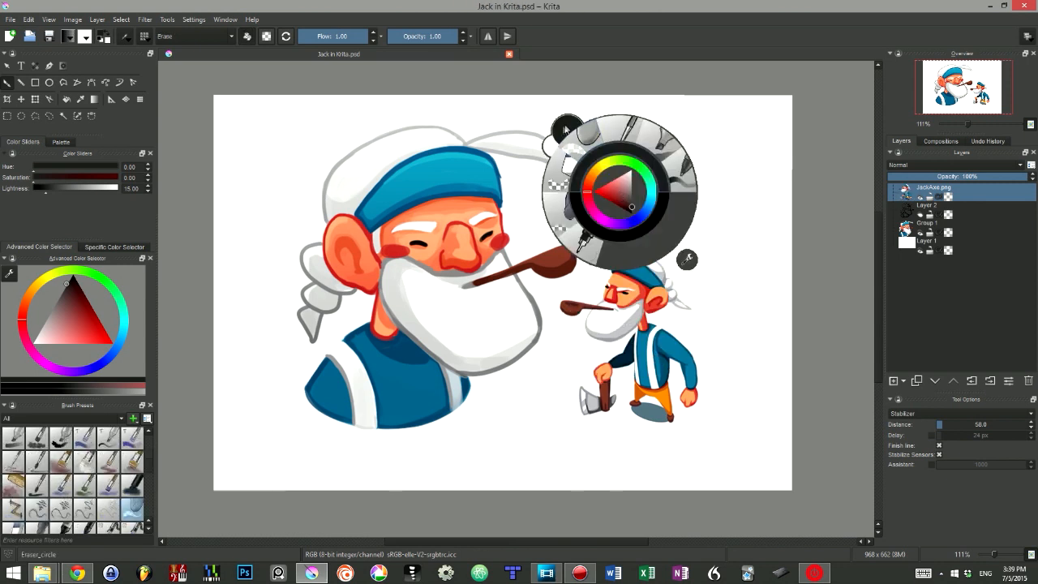
pyautogui.click(605, 197)
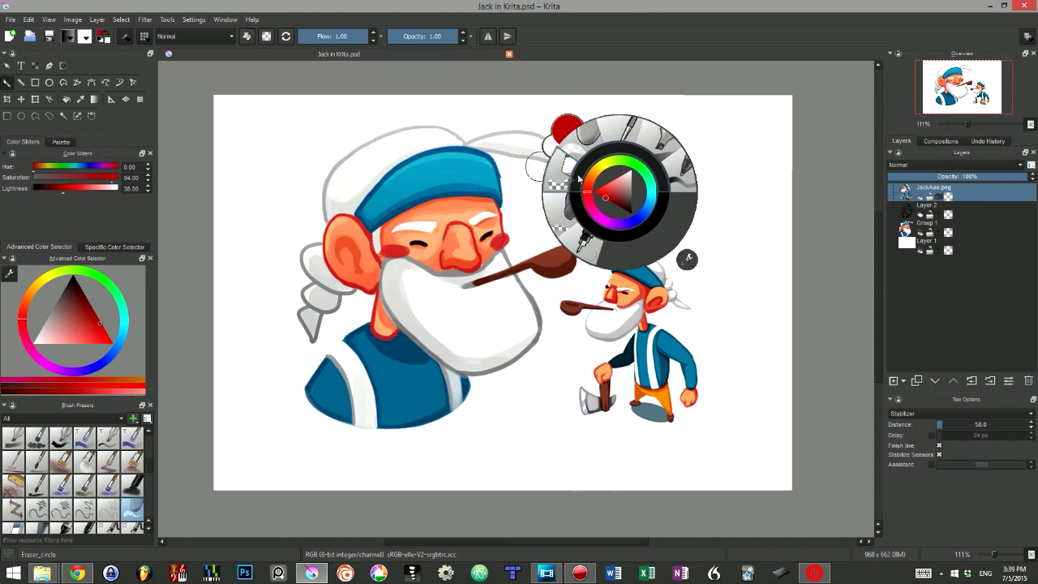
pyautogui.press('d')
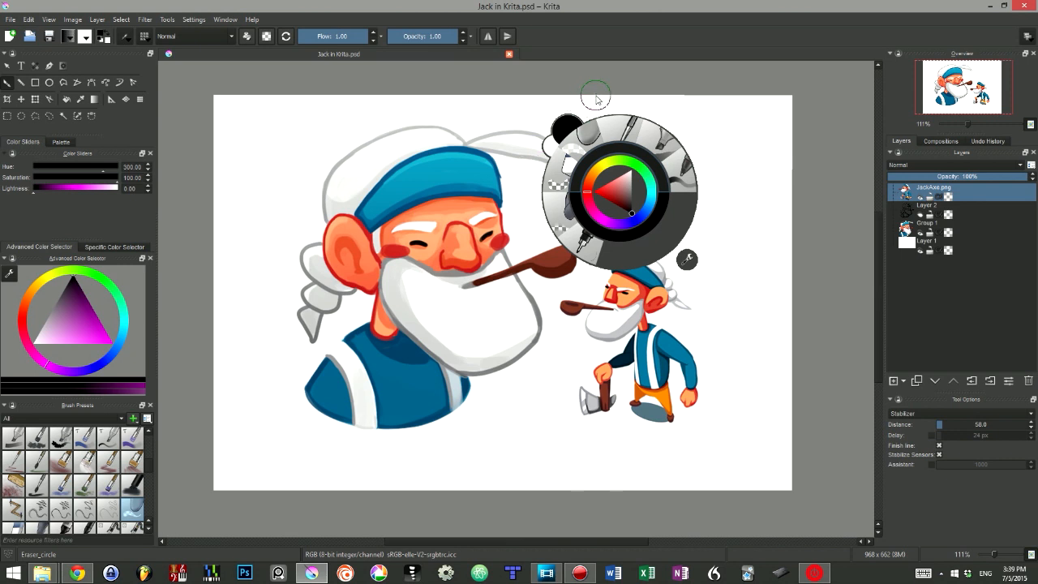
pyautogui.press('x')
pyautogui.press('x')
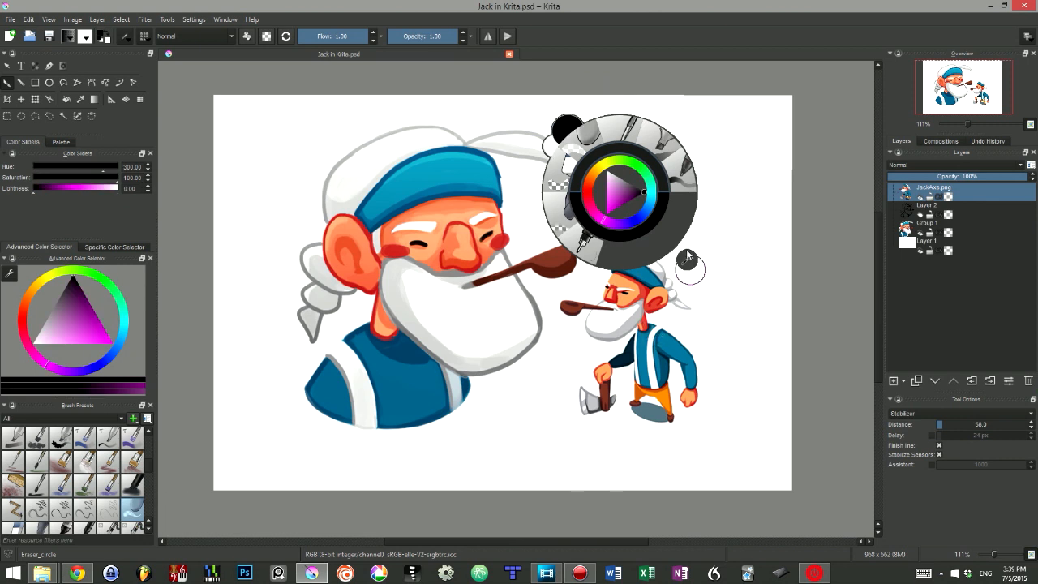
# Step: Switch the quick brush set to FX, select the FX_color_HSY preset, and try a stroke above the small character, undoing it
pyautogui.click(687, 254)
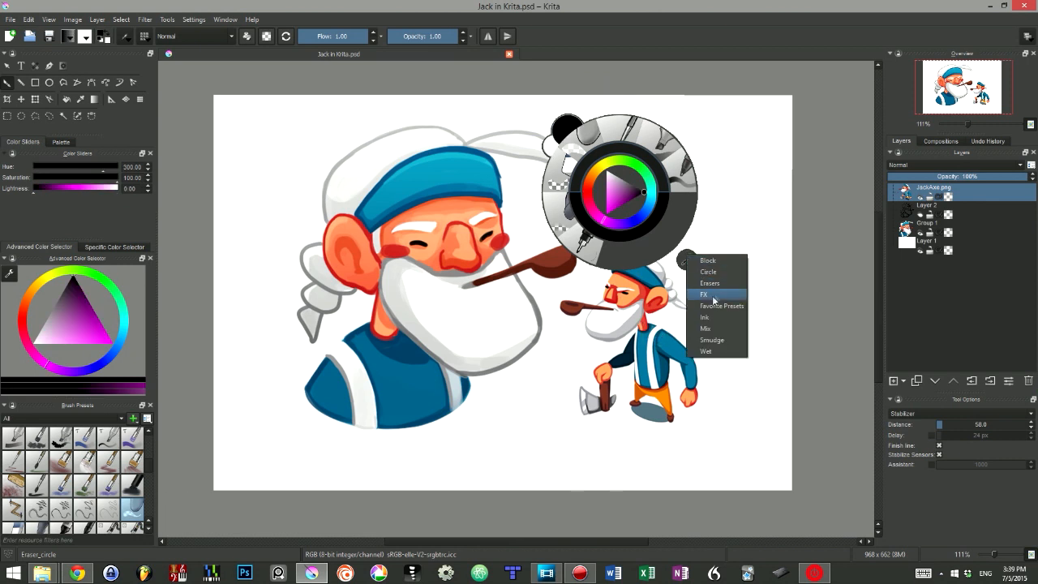
pyautogui.click(715, 297)
pyautogui.click(681, 243)
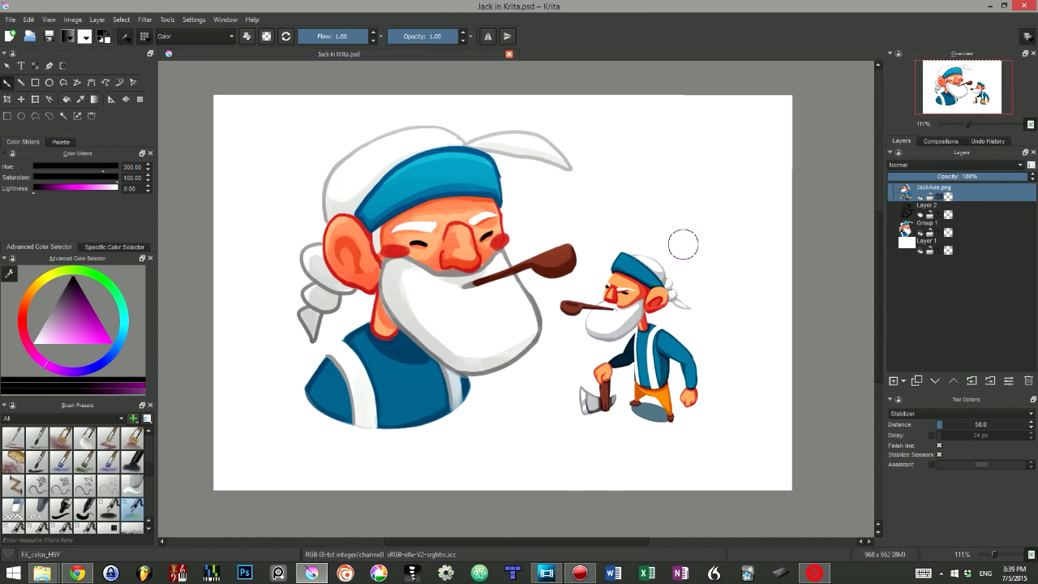
pyautogui.moveTo(658, 152); pyautogui.dragTo(559, 207)
pyautogui.hotkey('ctrl', 'z')
# Step: Return the quick brush set to the previous one and paint a magenta stroke above the small character (hue 300, saturation 72, lightness 57)
pyautogui.rightClick(659, 185)
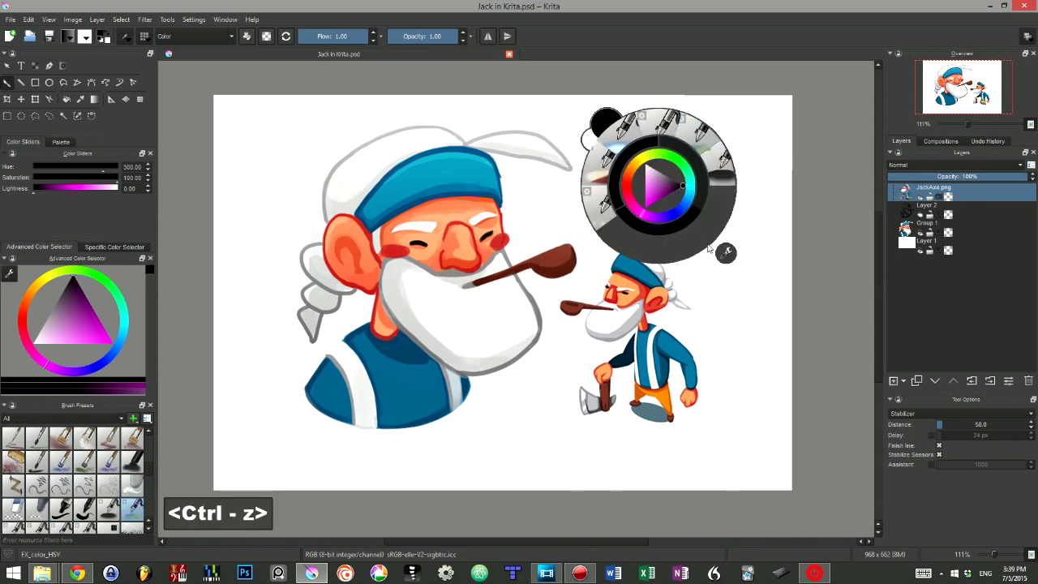
pyautogui.click(726, 253)
pyautogui.click(751, 331)
pyautogui.click(654, 195)
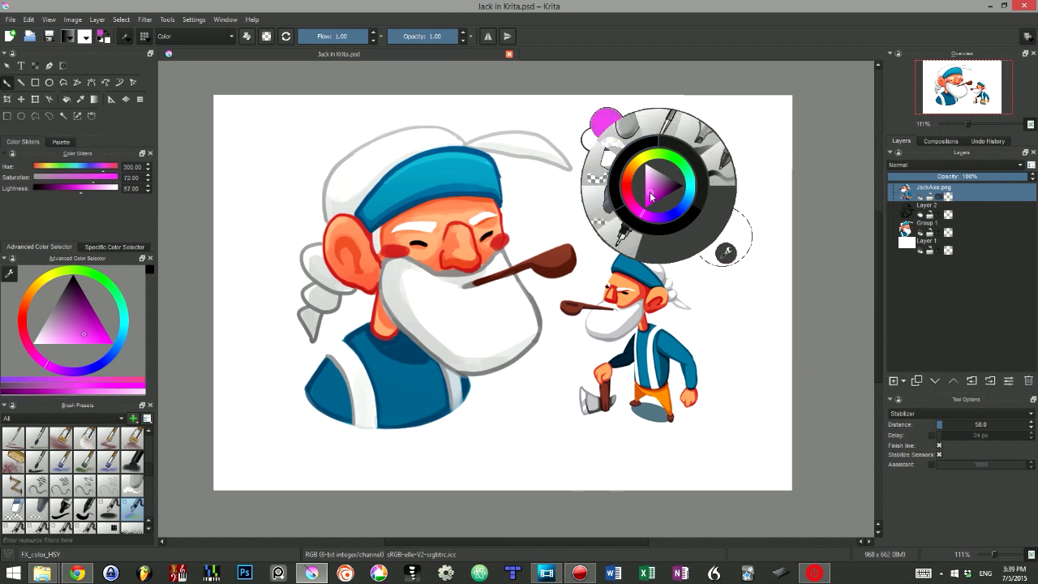
pyautogui.moveTo(567, 216); pyautogui.dragTo(691, 190)
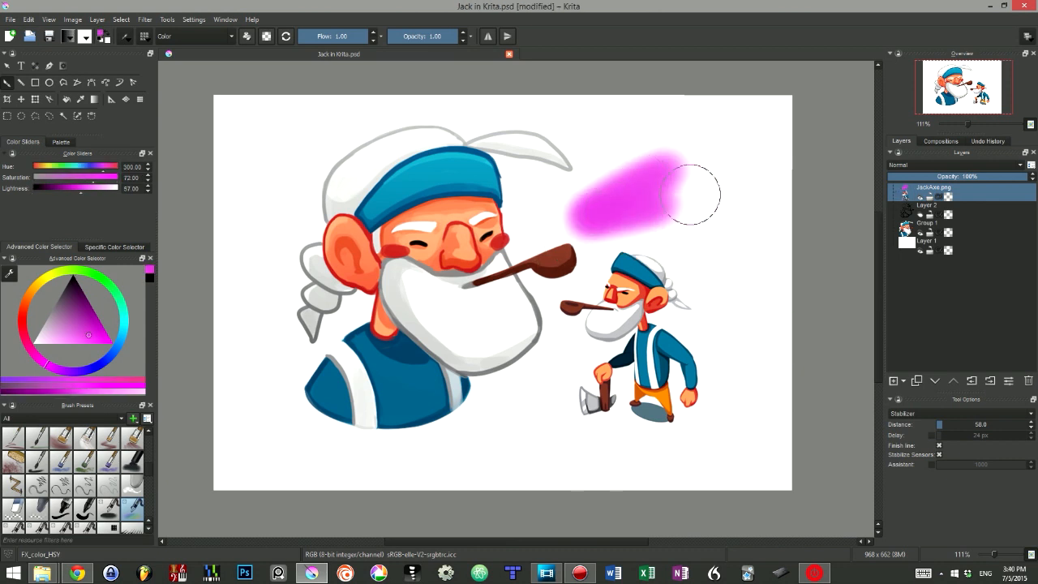
# Step: Change the brush hue to blue 220 and paint a stroke just above the magenta one
pyautogui.rightClick(691, 195)
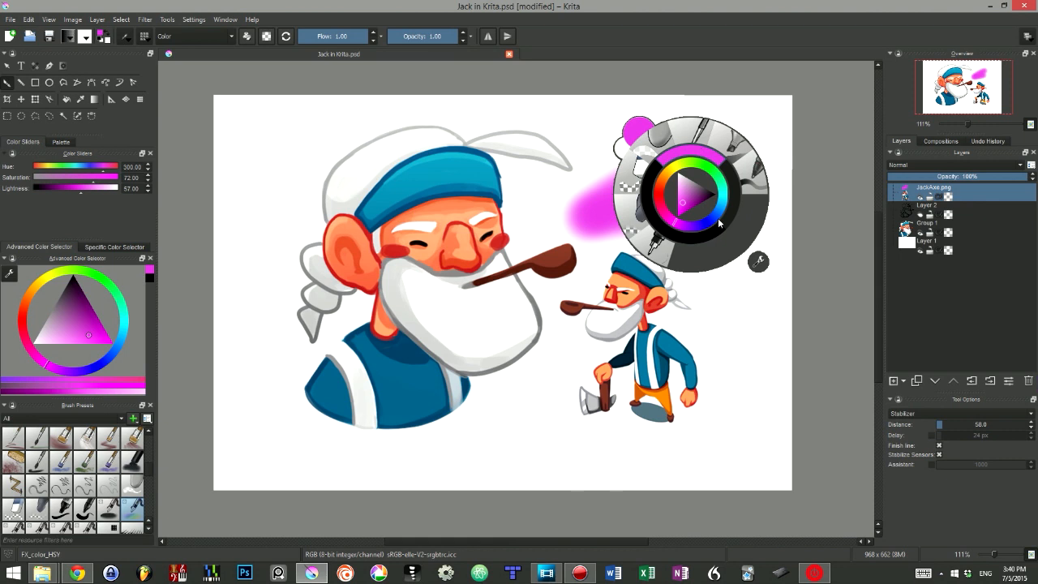
pyautogui.click(719, 222)
pyautogui.moveTo(655, 127); pyautogui.dragTo(540, 172)
# Step: Recall magenta and black from the recently used colours and paint a black stroke across the small character
pyautogui.rightClick(672, 144)
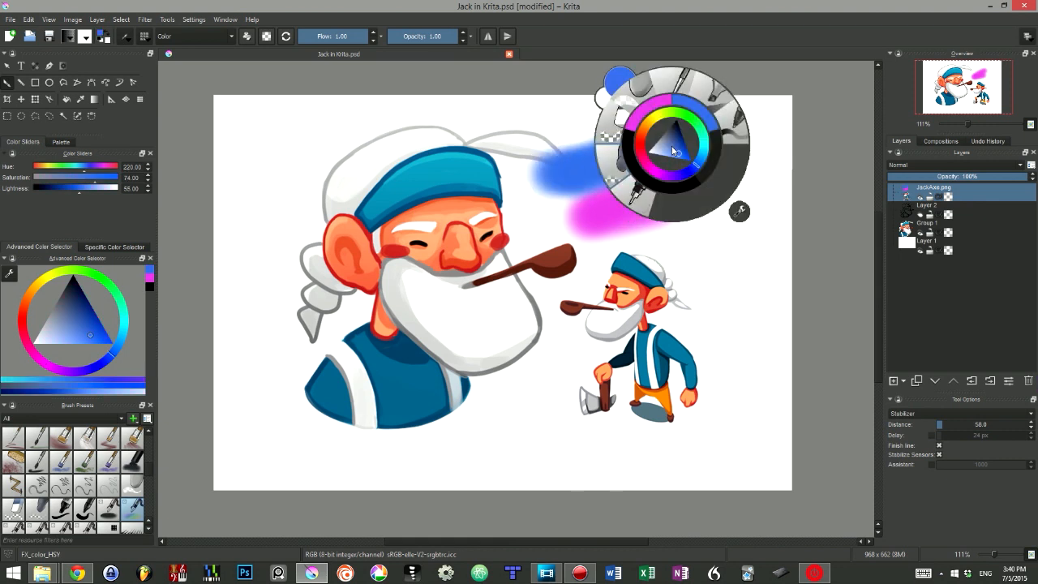
pyautogui.click(649, 109)
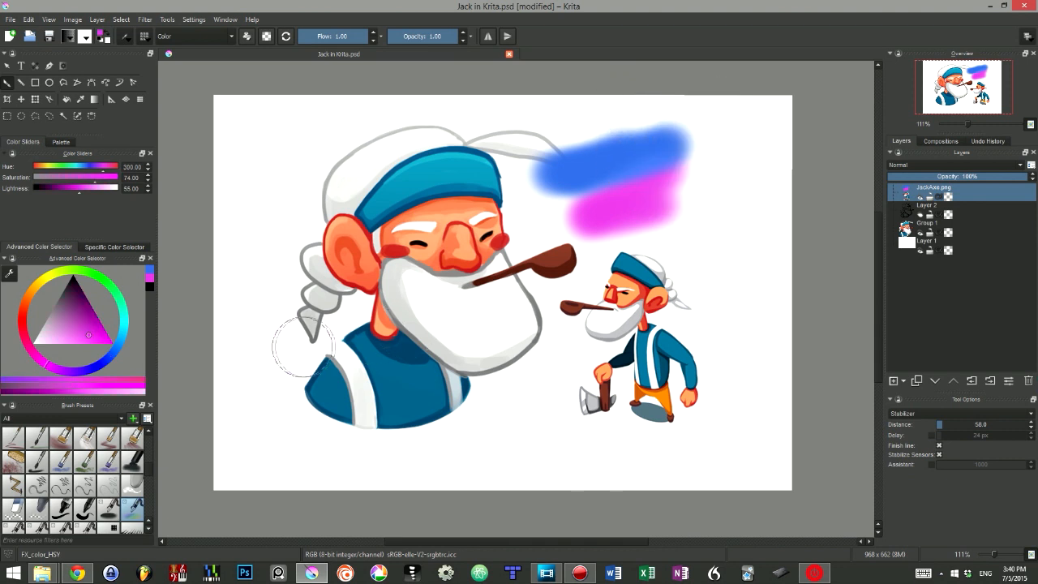
pyautogui.rightClick(475, 315)
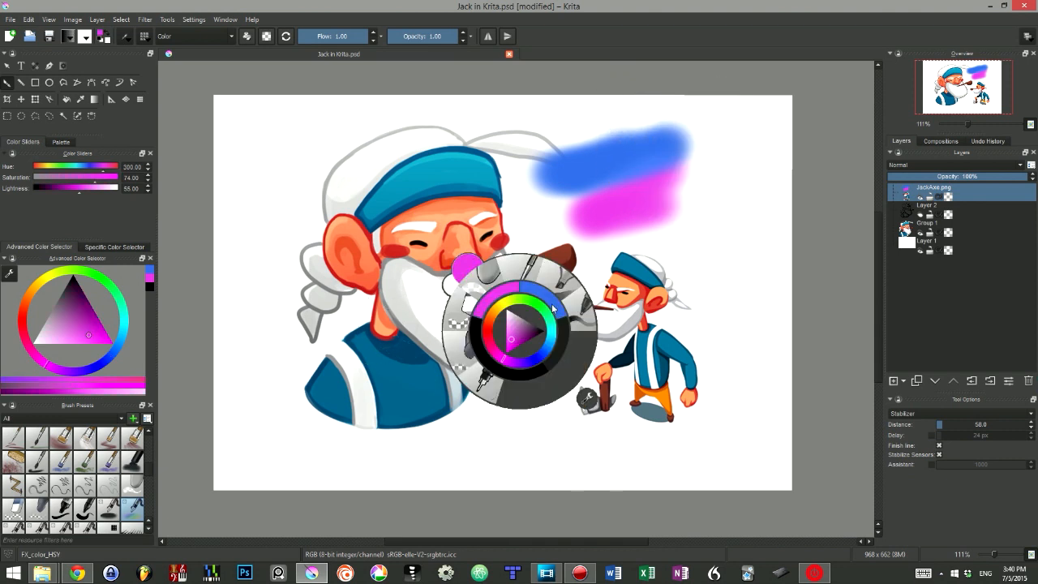
pyautogui.click(518, 378)
pyautogui.moveTo(579, 307)
pyautogui.mouseDown()
pyautogui.moveTo(551, 341)
pyautogui.moveTo(672, 321)
pyautogui.mouseUp()
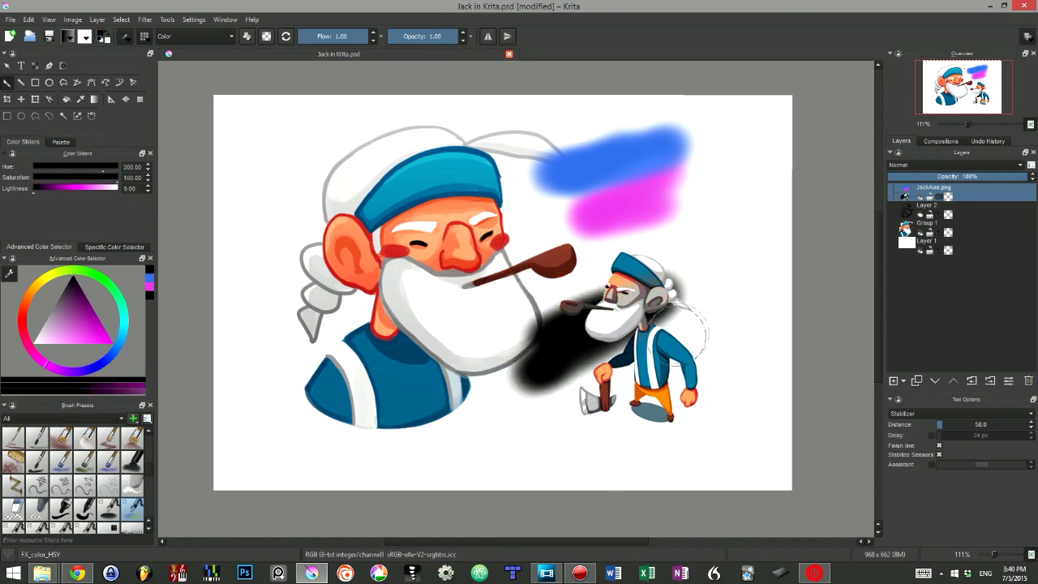
# Step: Undo the black, blue and magenta strokes
pyautogui.hotkey('ctrl', 'z')
pyautogui.hotkey('ctrl', 'z')
pyautogui.hotkey('ctrl', 'z')
pyautogui.hotkey('ctrl', 'z')
# Step: Select the Basic_tip_default brush from the quick brush set and enlarge it to about 47 px
pyautogui.rightClick(650, 181)
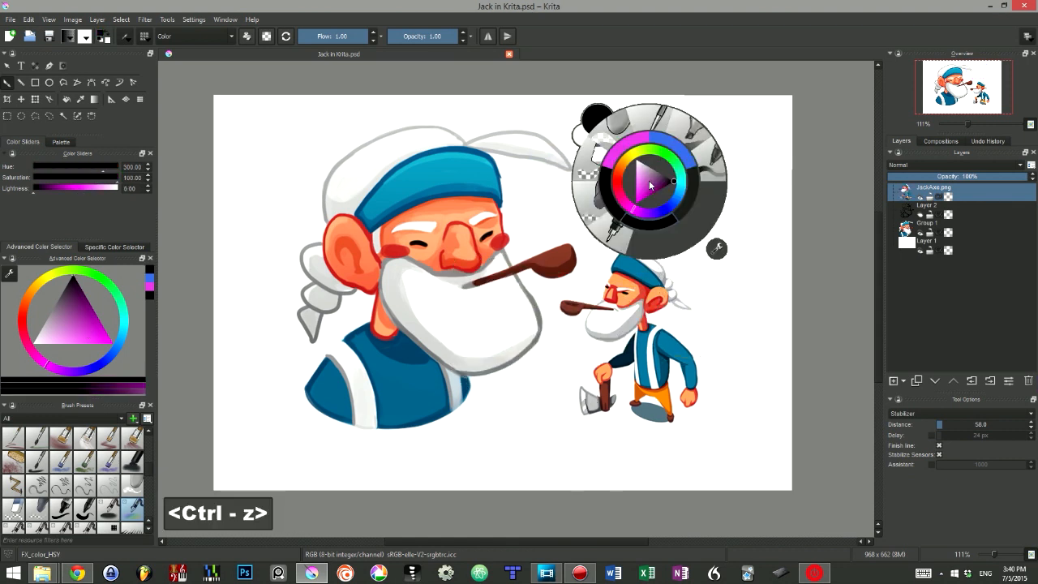
pyautogui.click(709, 159)
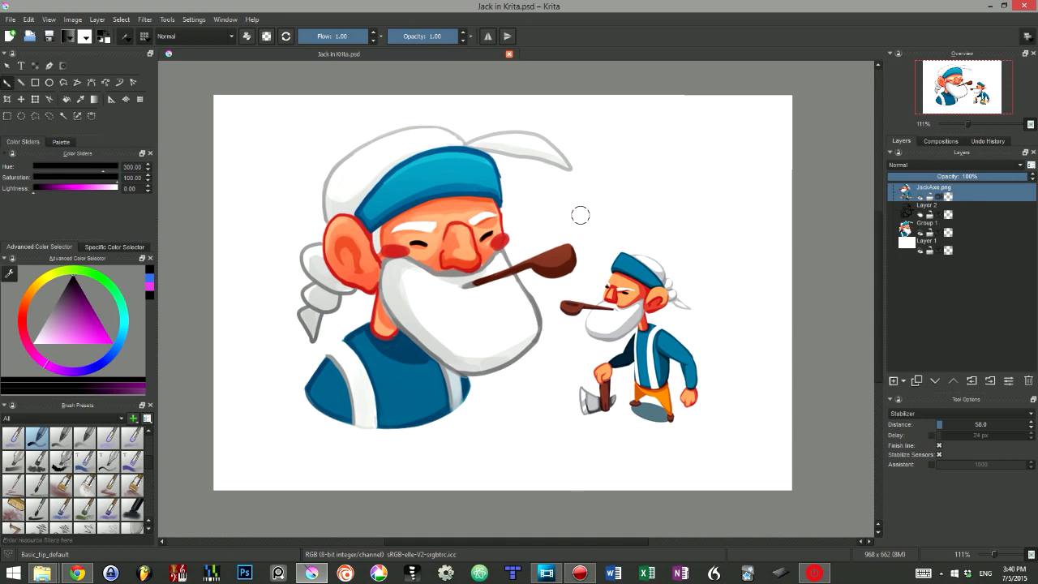
pyautogui.moveTo(605, 154)
pyautogui.keyDown('shift'); pyautogui.mouseDown()
pyautogui.moveTo(584, 153)
pyautogui.moveTo(633, 154)
pyautogui.mouseUp(); pyautogui.keyUp('shift')
# Step: Sample the blue from the large character's headband, try a zigzag stroke above the small character, and undo it
pyautogui.keyDown('ctrl'); pyautogui.click(436, 169); pyautogui.keyUp('ctrl')
pyautogui.moveTo(708, 148)
pyautogui.mouseDown()
pyautogui.moveTo(616, 177)
pyautogui.moveTo(726, 203)
pyautogui.moveTo(758, 223)
pyautogui.mouseUp()
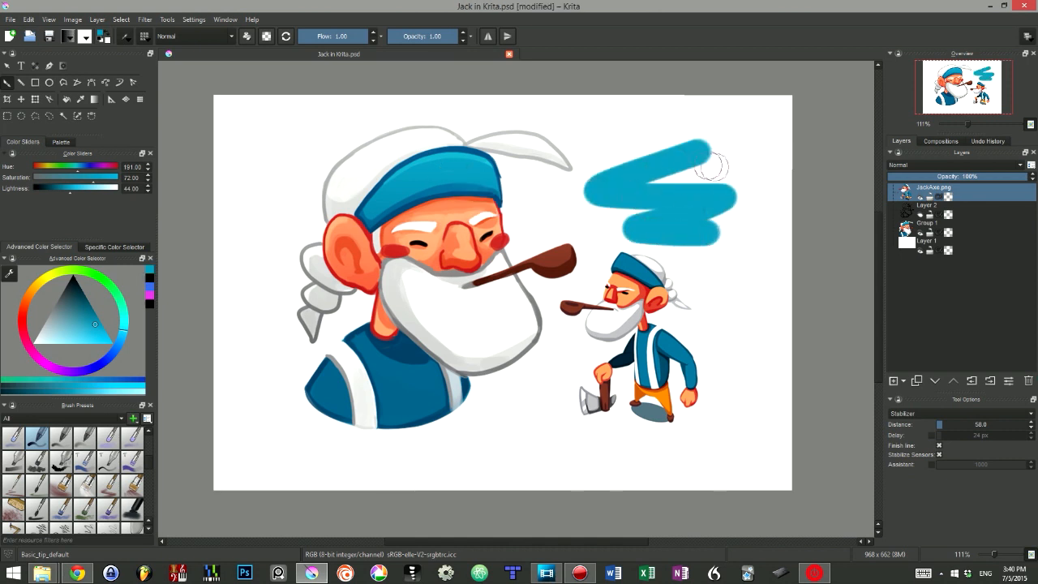
pyautogui.hotkey('ctrl', 'z')
# Step: Sample the light orange skin tone from the large character's face, test it with a stroke, and undo the stroke
pyautogui.keyDown('ctrl'); pyautogui.click(462, 242); pyautogui.keyUp('ctrl')
pyautogui.moveTo(674, 143); pyautogui.dragTo(666, 170)
pyautogui.hotkey('ctrl', 'z')
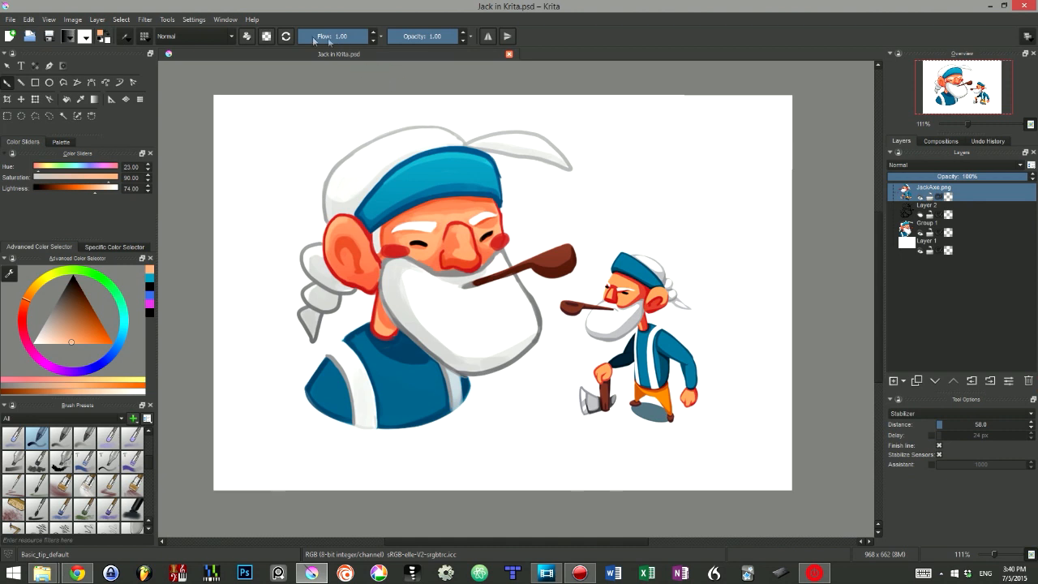
# Step: Try the brush size slider in place of the opacity slider, and restore the opacity slider
pyautogui.click(470, 37)
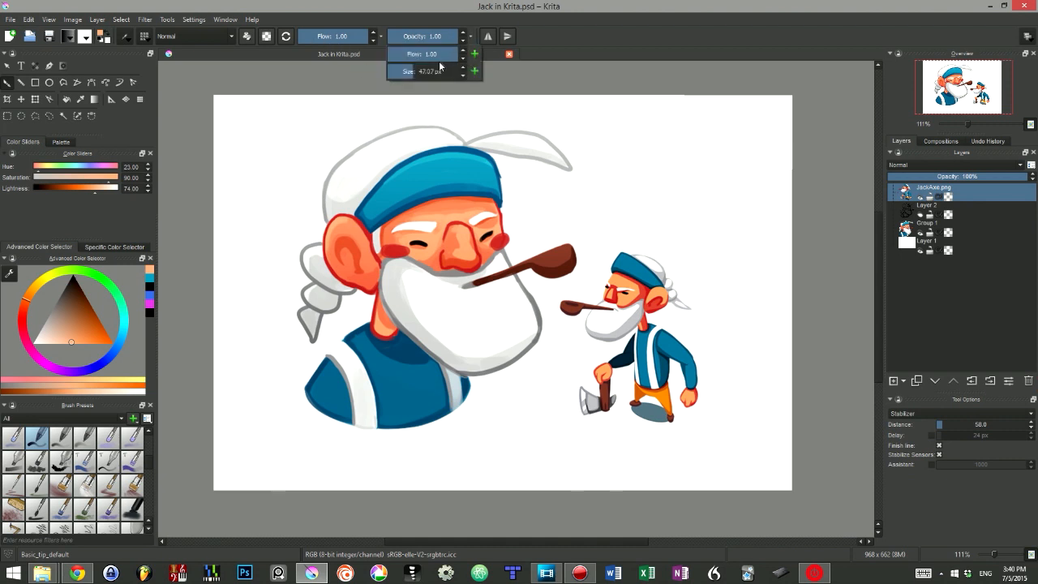
pyautogui.click(476, 73)
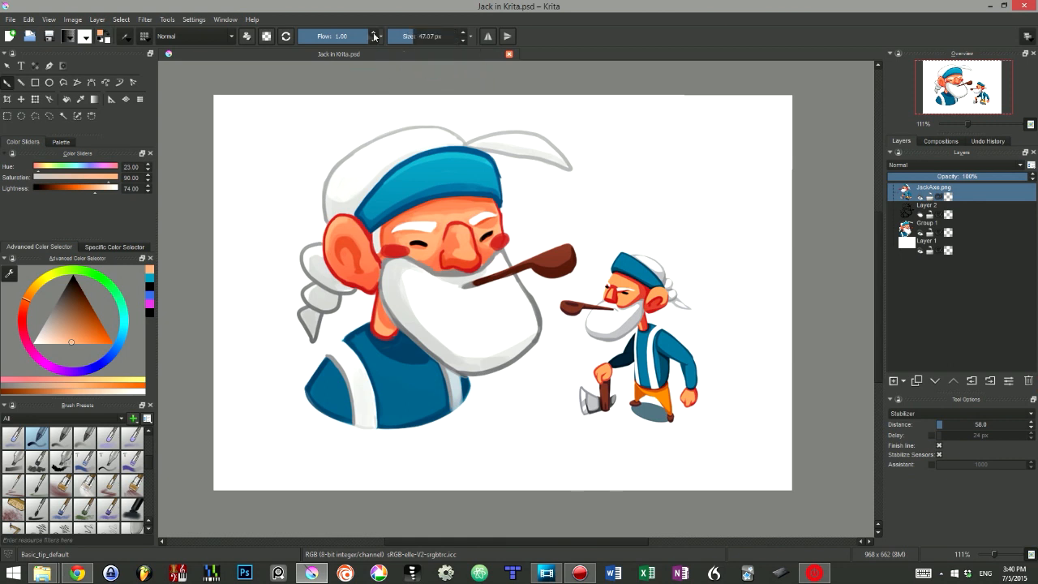
pyautogui.click(384, 37)
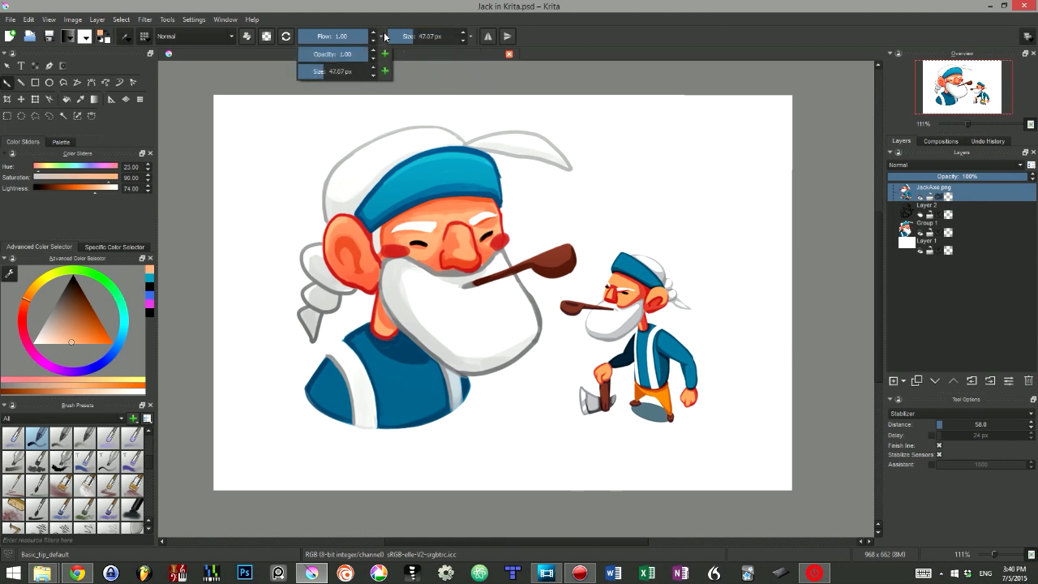
pyautogui.click(472, 37)
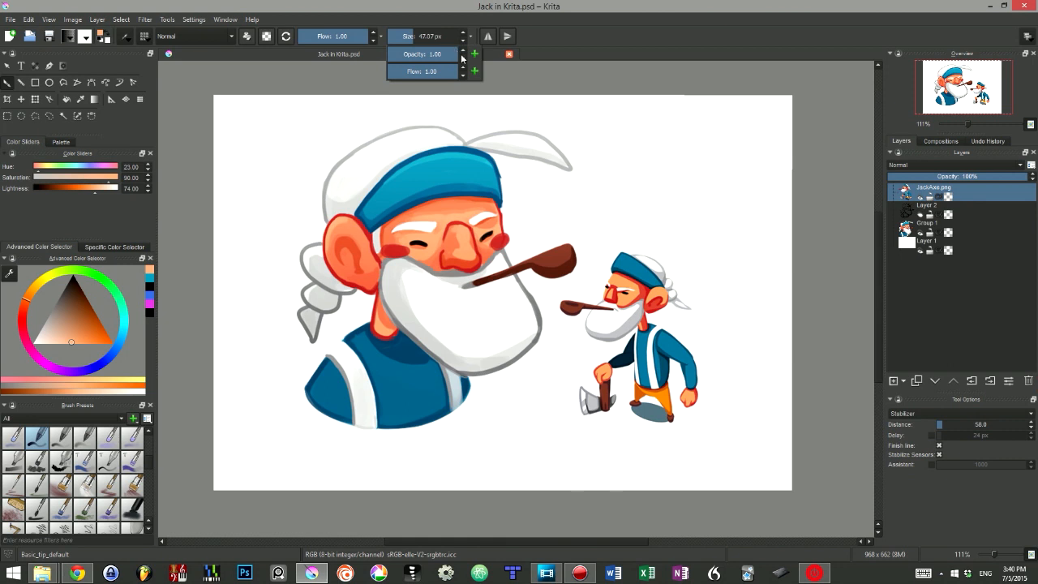
pyautogui.click(477, 55)
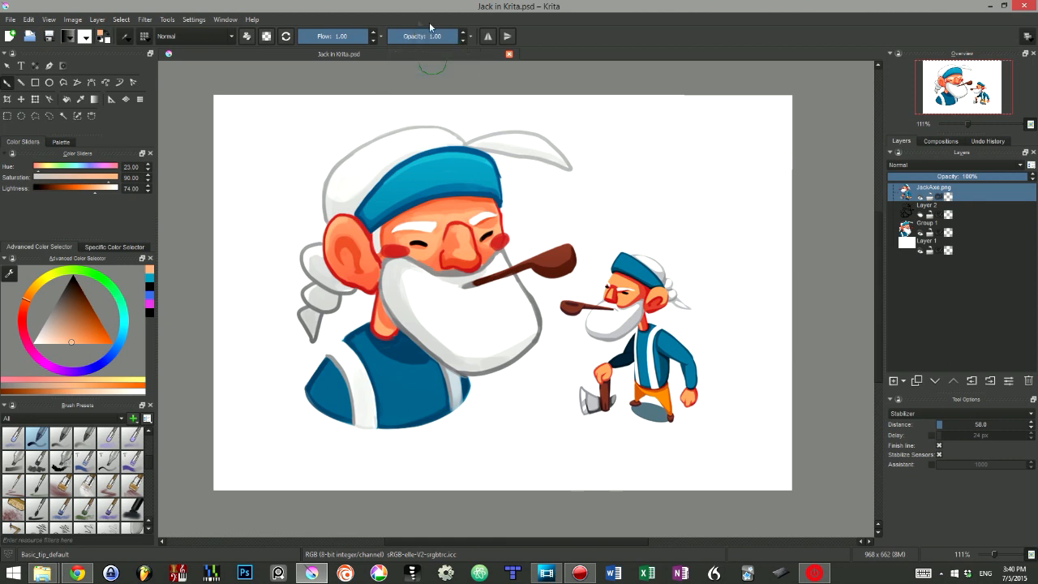
# Step: Lower the brush flow to 0.34, try a zigzag stroke across the large character, and undo the stroke
pyautogui.moveTo(354, 38); pyautogui.dragTo(322, 46)
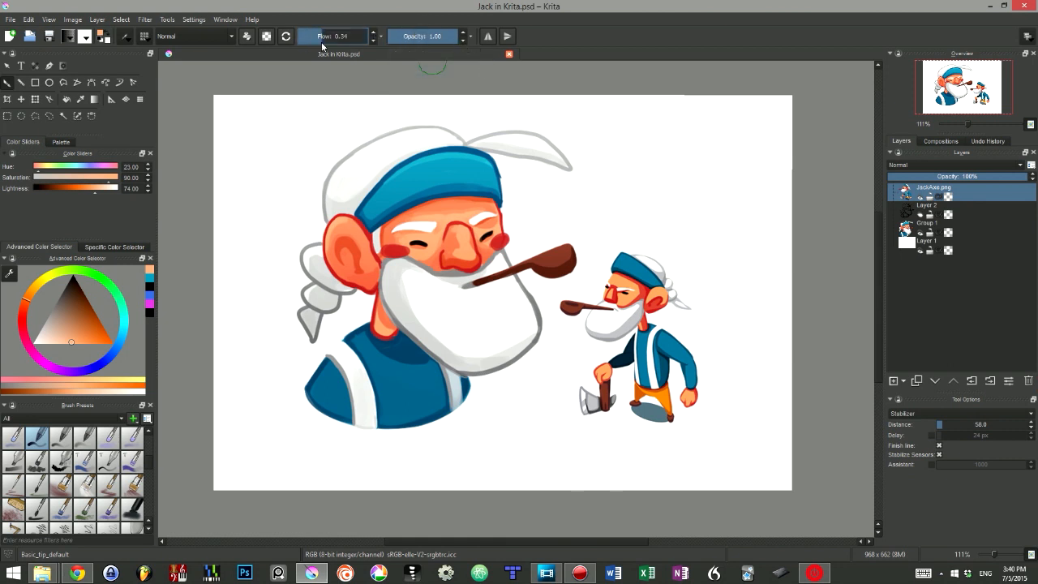
pyautogui.moveTo(571, 121)
pyautogui.mouseDown()
pyautogui.moveTo(446, 192)
pyautogui.moveTo(558, 304)
pyautogui.moveTo(509, 360)
pyautogui.moveTo(520, 393)
pyautogui.mouseUp()
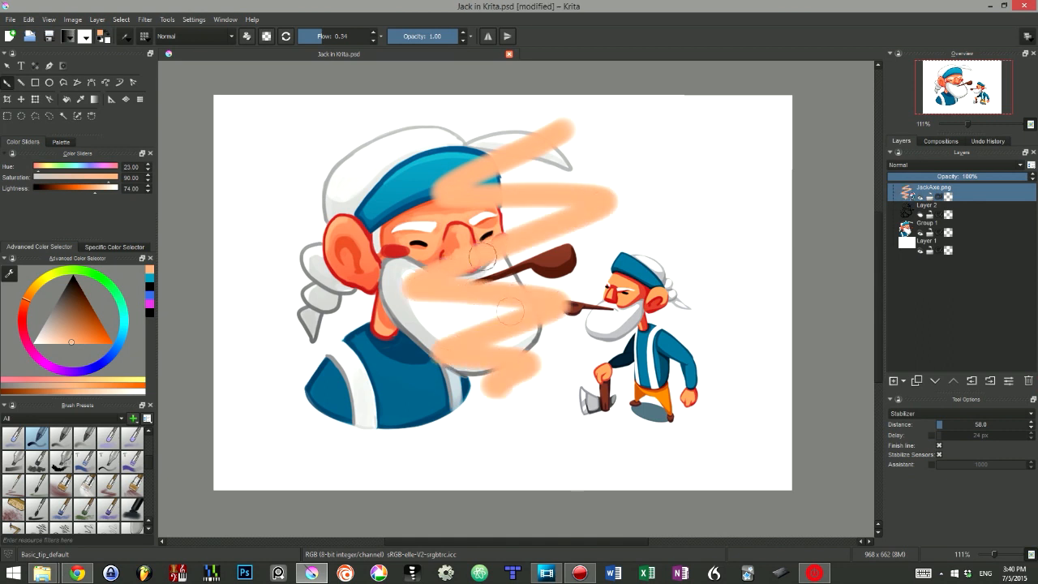
pyautogui.hotkey('ctrl', 'z')
# Step: Lower the flow further, try strokes over the large character, undo them, and restore the flow to 1.00
pyautogui.moveTo(325, 39); pyautogui.dragTo(297, 41)
pyautogui.moveTo(446, 132)
pyautogui.mouseDown()
pyautogui.moveTo(551, 141)
pyautogui.moveTo(449, 127)
pyautogui.mouseUp()
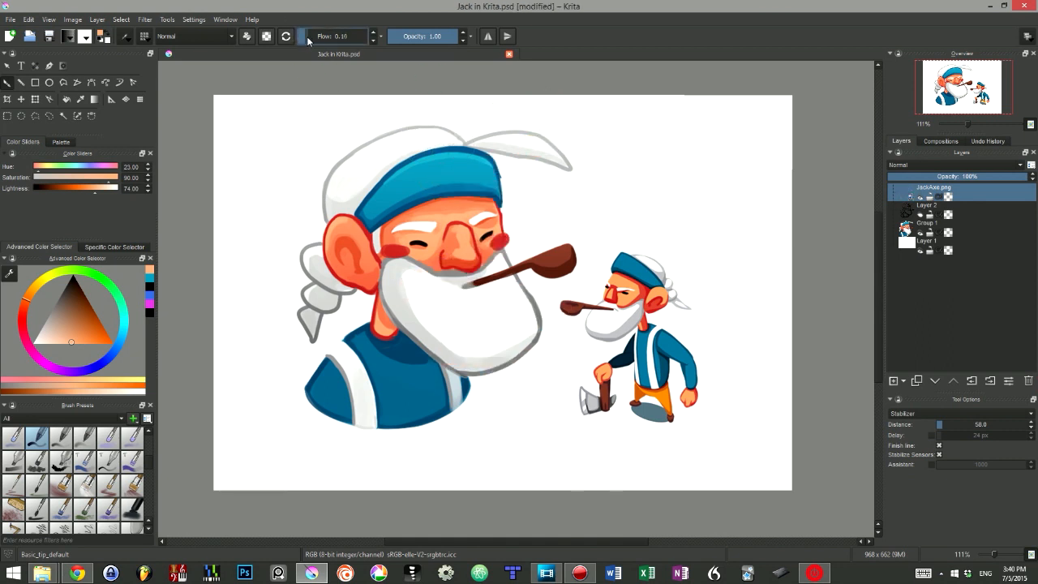
pyautogui.moveTo(305, 41); pyautogui.dragTo(302, 42)
pyautogui.moveTo(491, 139)
pyautogui.mouseDown()
pyautogui.moveTo(641, 159)
pyautogui.moveTo(458, 239)
pyautogui.moveTo(446, 256)
pyautogui.mouseUp()
pyautogui.hotkey('ctrl', 'z')
pyautogui.moveTo(319, 35); pyautogui.dragTo(482, 48)
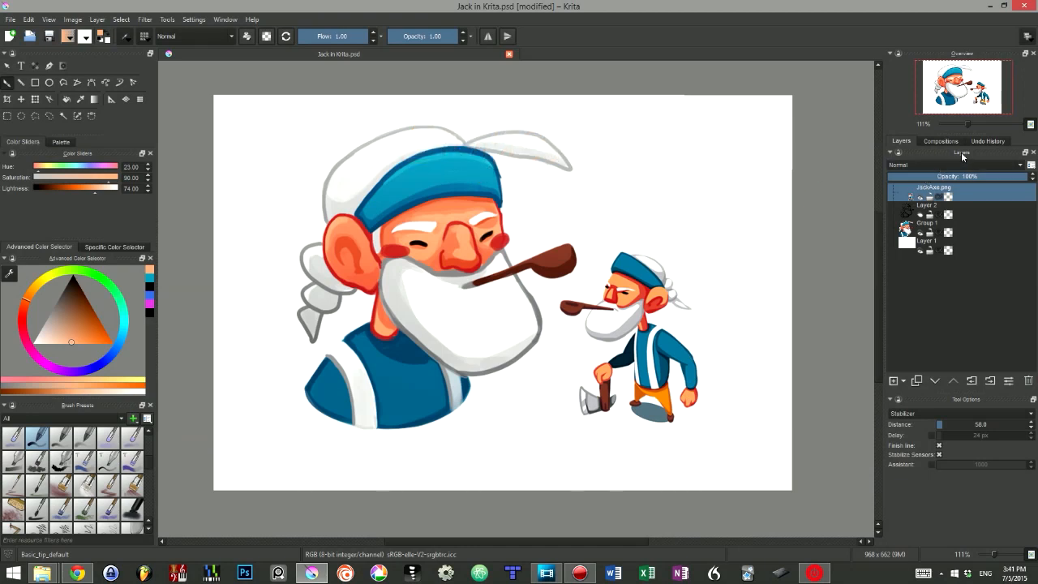
# Step: Float the Layers docker over the canvas and enlarge it
pyautogui.moveTo(962, 157); pyautogui.dragTo(581, 129)
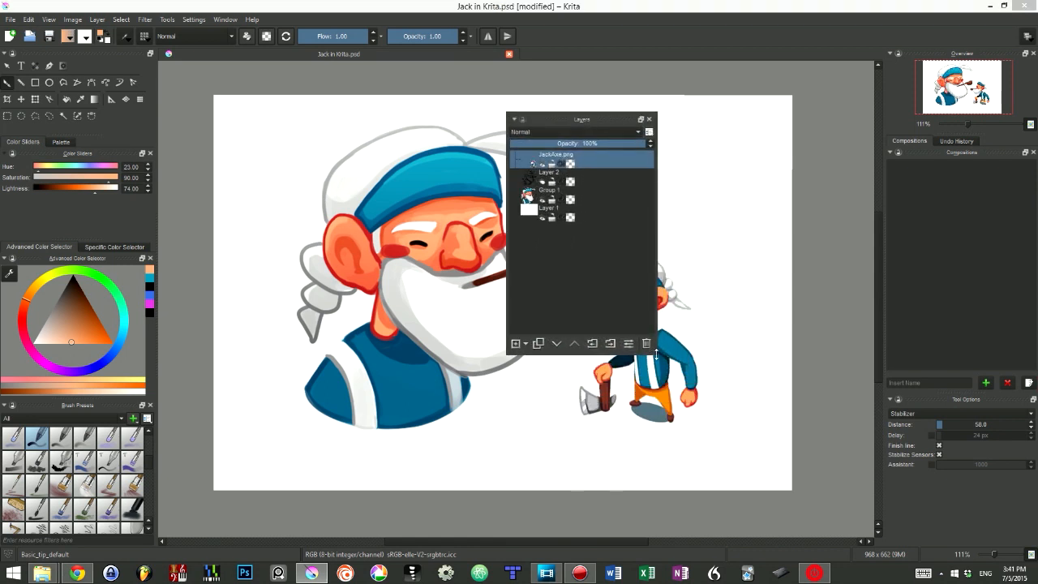
pyautogui.moveTo(655, 354); pyautogui.dragTo(741, 436)
# Step: Add a paint layer above JackAxe.png, try selecting the individual layers, and delete the new layer
pyautogui.press('Insert')
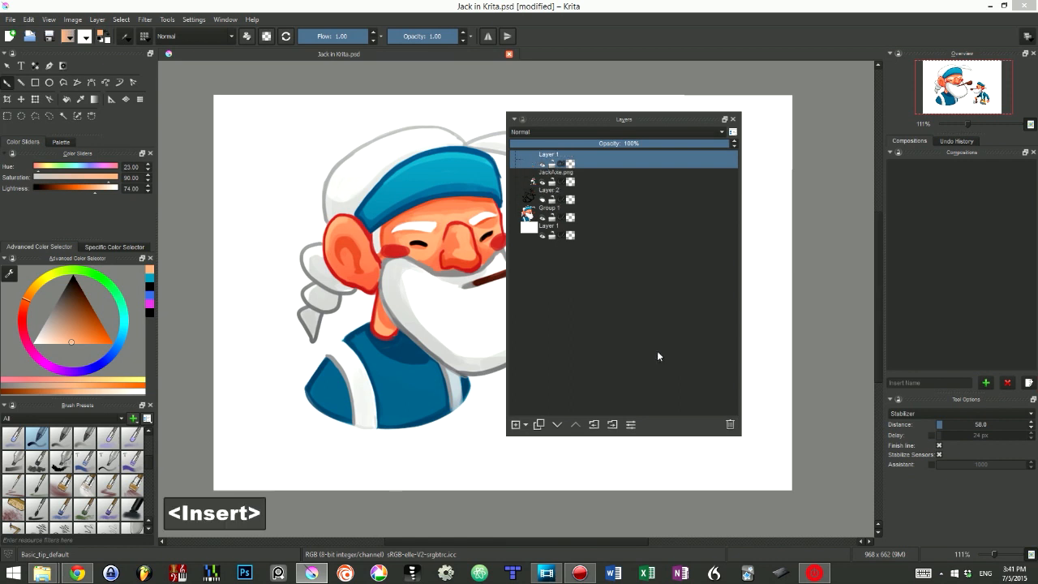
pyautogui.click(600, 197)
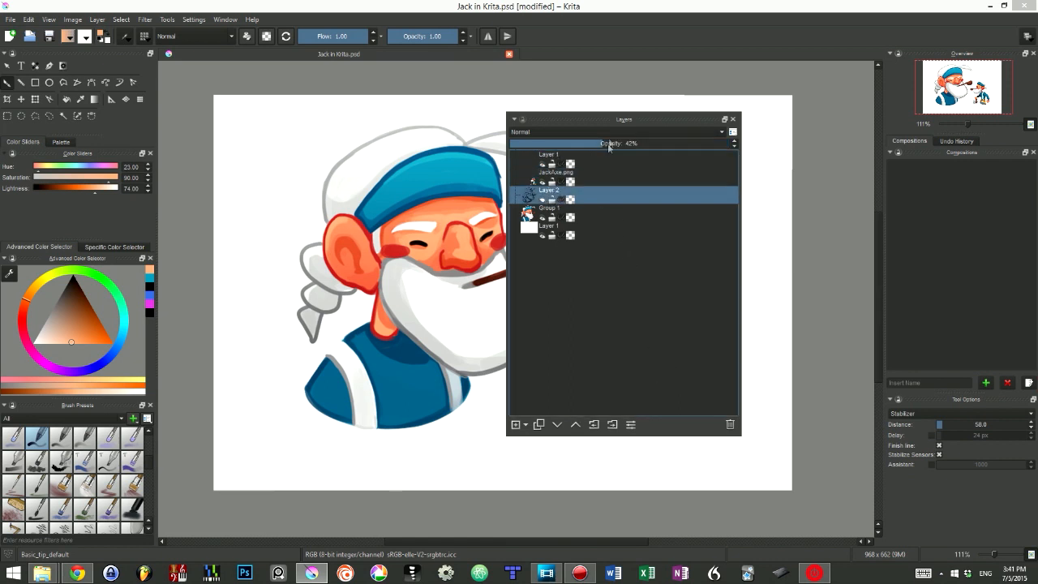
pyautogui.moveTo(621, 120); pyautogui.dragTo(829, 124)
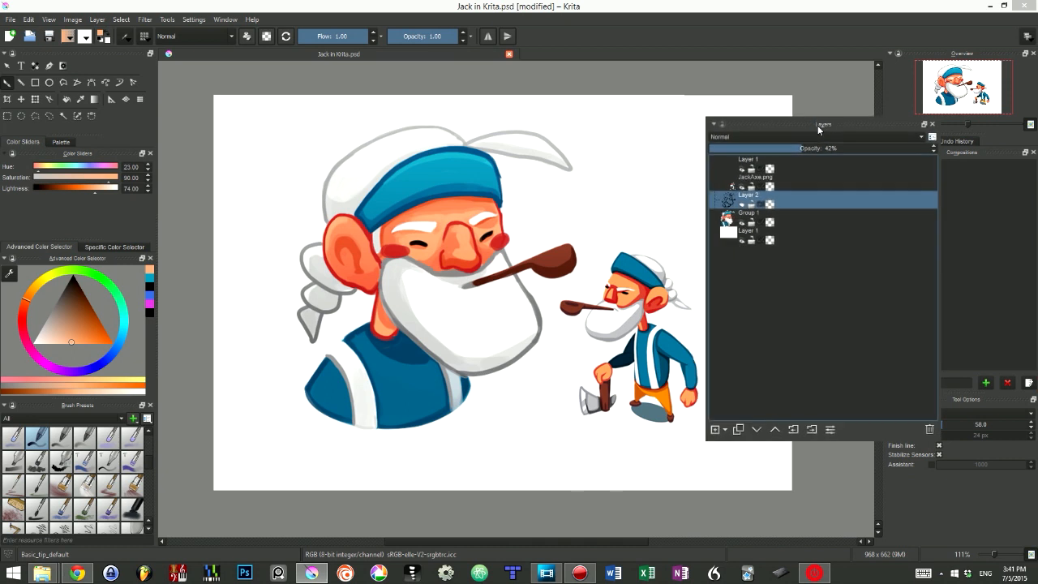
pyautogui.click(793, 185)
pyautogui.click(802, 167)
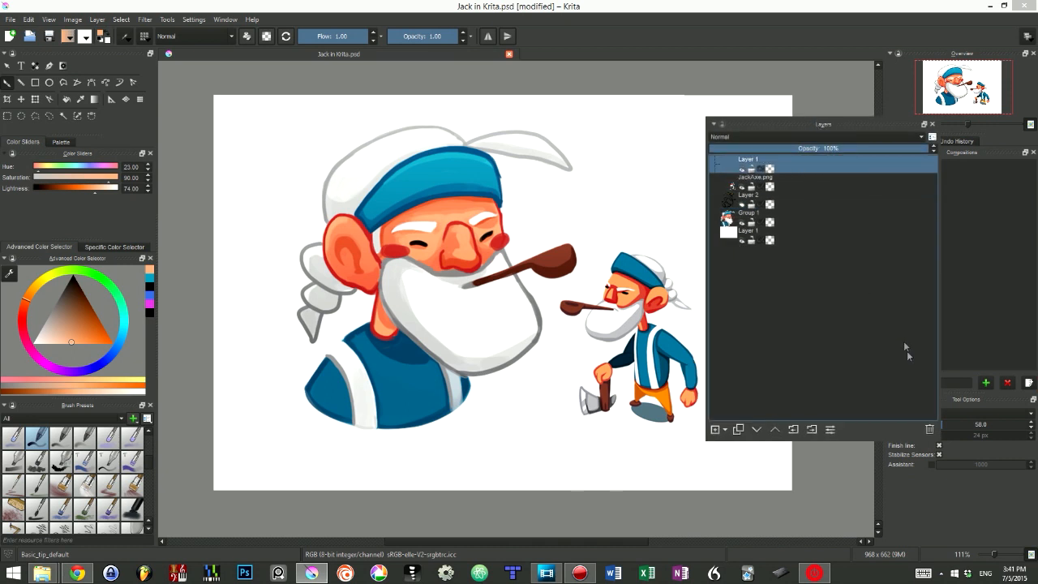
pyautogui.click(928, 432)
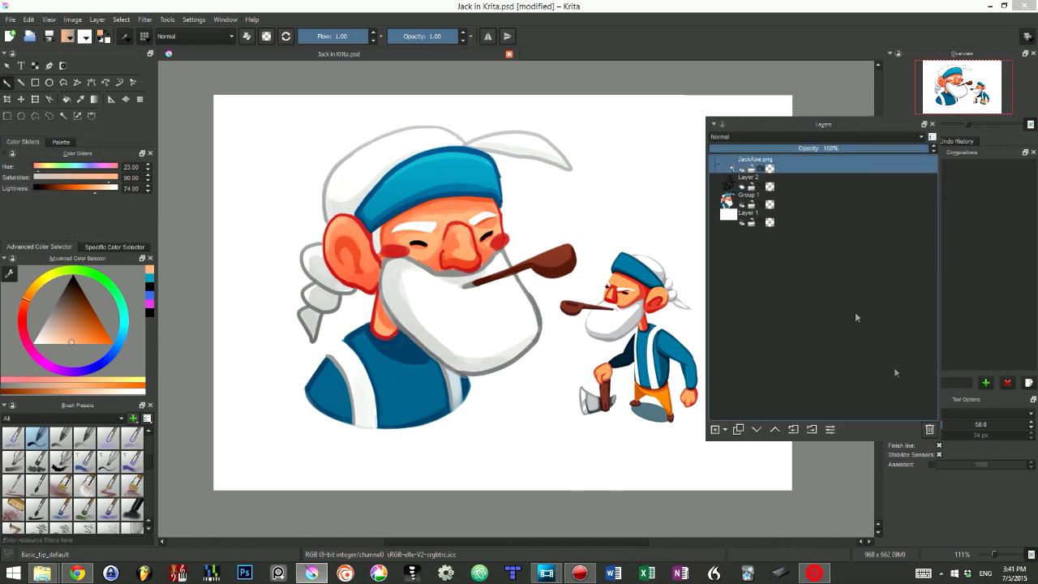
# Step: Dock the Layers docker below Compositions and paint a light orange patch above the small character on a new layer
pyautogui.moveTo(812, 127); pyautogui.dragTo(965, 333)
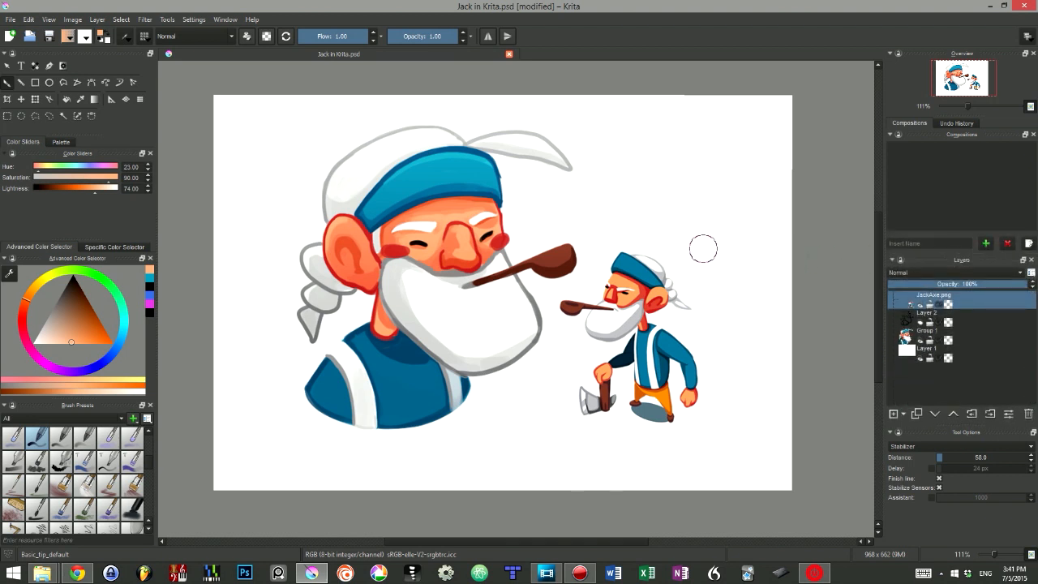
pyautogui.press('Insert')
pyautogui.moveTo(670, 143)
pyautogui.mouseDown()
pyautogui.moveTo(614, 177)
pyautogui.moveTo(709, 168)
pyautogui.moveTo(653, 194)
pyautogui.moveTo(681, 204)
pyautogui.mouseUp()
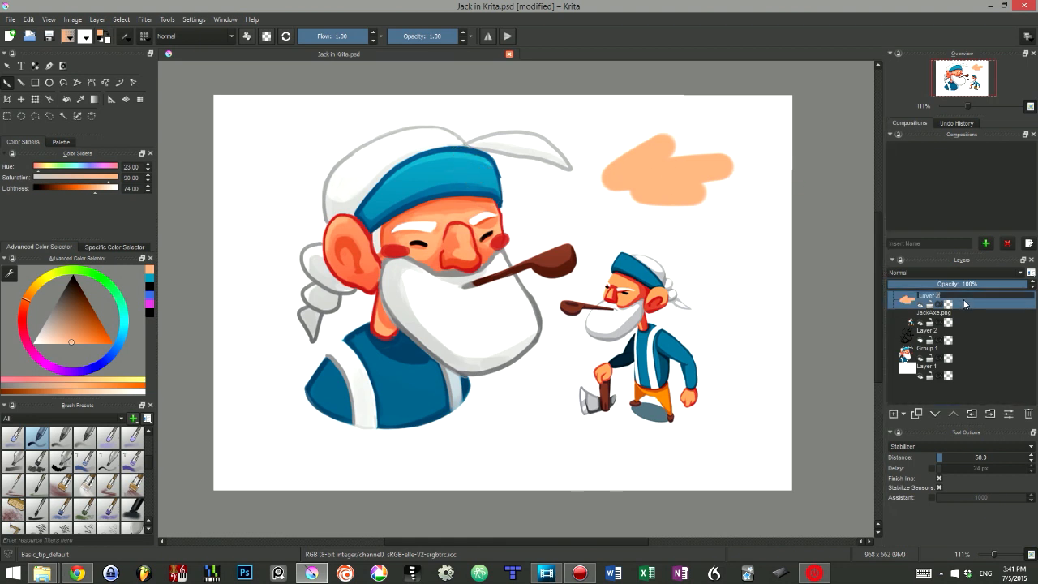
# Step: Select layers straight from the canvas by picking the large character's headband and the small character's face
pyautogui.press('r')
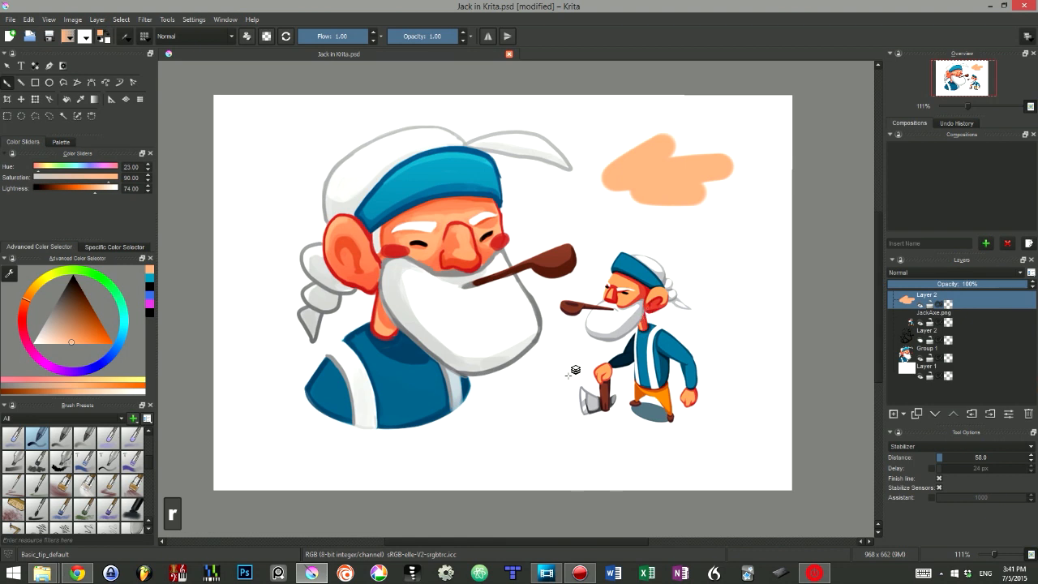
pyautogui.click(424, 187)
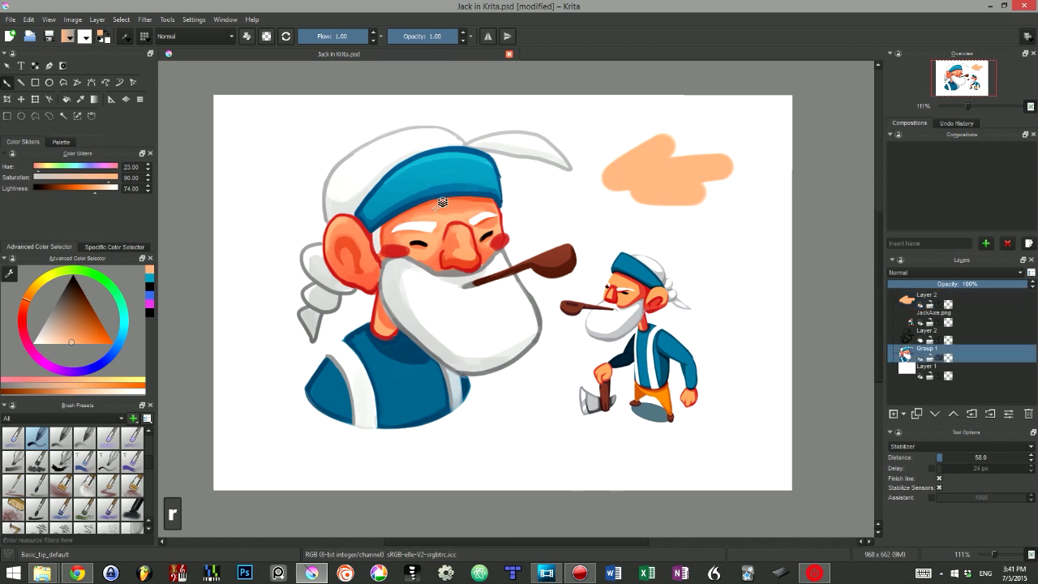
pyautogui.click(616, 306)
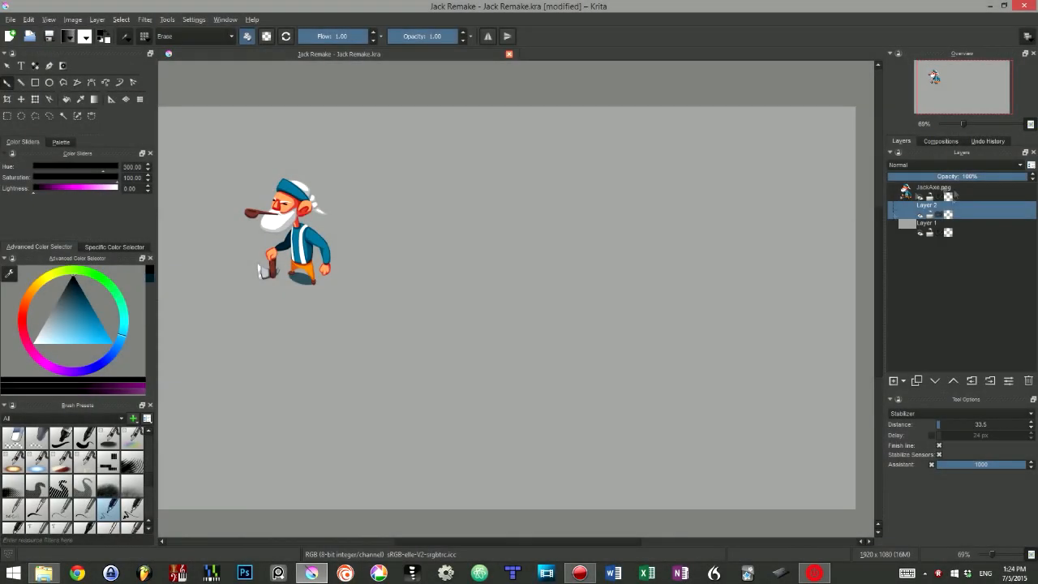
# Step: Turn off eraser mode and sketch the head circle beside the reference character, undoing unsatisfactory strokes
pyautogui.press('e')
pyautogui.moveTo(560, 162); pyautogui.dragTo(519, 261)
pyautogui.hotkey('ctrl', 'z')
pyautogui.moveTo(519, 162); pyautogui.dragTo(568, 247)
pyautogui.hotkey('ctrl', 'z')
pyautogui.moveTo(570, 187); pyautogui.dragTo(575, 244)
# Step: Sketch the curved eye line and rough facial guides inside the head circle, and undo the last few strokes
pyautogui.moveTo(491, 223); pyautogui.dragTo(611, 208)
pyautogui.moveTo(514, 245); pyautogui.dragTo(520, 258)
pyautogui.moveTo(496, 223); pyautogui.dragTo(506, 235)
pyautogui.moveTo(496, 221); pyautogui.dragTo(563, 218)
pyautogui.hotkey('ctrl', 'z')
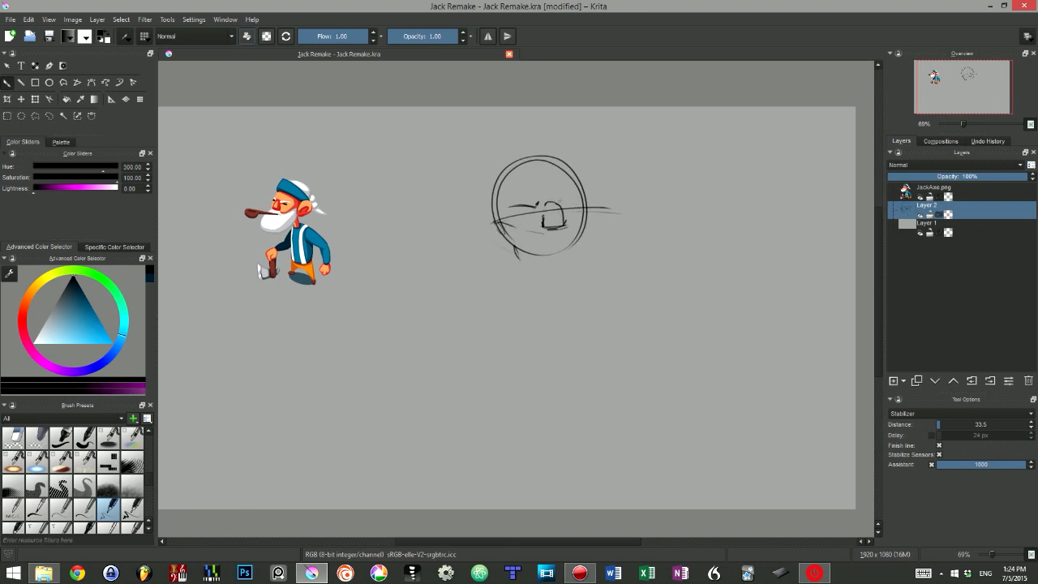
pyautogui.hotkey('ctrl', 'z')
pyautogui.hotkey('ctrl', 'z')
pyautogui.hotkey('ctrl', 'z')
# Step: Sketch the closed eyes and outline the full beard extending below the head circle
pyautogui.moveTo(519, 215)
pyautogui.mouseDown()
pyautogui.moveTo(534, 213)
pyautogui.moveTo(532, 234)
pyautogui.mouseUp()
pyautogui.moveTo(503, 230); pyautogui.dragTo(530, 237)
pyautogui.moveTo(585, 208); pyautogui.dragTo(575, 229)
pyautogui.moveTo(501, 238)
pyautogui.mouseDown()
pyautogui.moveTo(544, 268)
pyautogui.moveTo(612, 290)
pyautogui.mouseUp()
pyautogui.moveTo(586, 212)
pyautogui.mouseDown()
pyautogui.moveTo(622, 235)
pyautogui.moveTo(602, 291)
pyautogui.mouseUp()
pyautogui.moveTo(622, 268); pyautogui.dragTo(586, 283)
# Step: Reinforce the beard's left edge and sketch the smoking pipe at the mouth
pyautogui.moveTo(496, 224); pyautogui.dragTo(518, 262)
pyautogui.moveTo(501, 235); pyautogui.dragTo(519, 261)
pyautogui.moveTo(524, 232); pyautogui.dragTo(621, 210)
pyautogui.moveTo(563, 233)
pyautogui.mouseDown()
pyautogui.moveTo(633, 225)
pyautogui.moveTo(610, 214)
pyautogui.mouseUp()
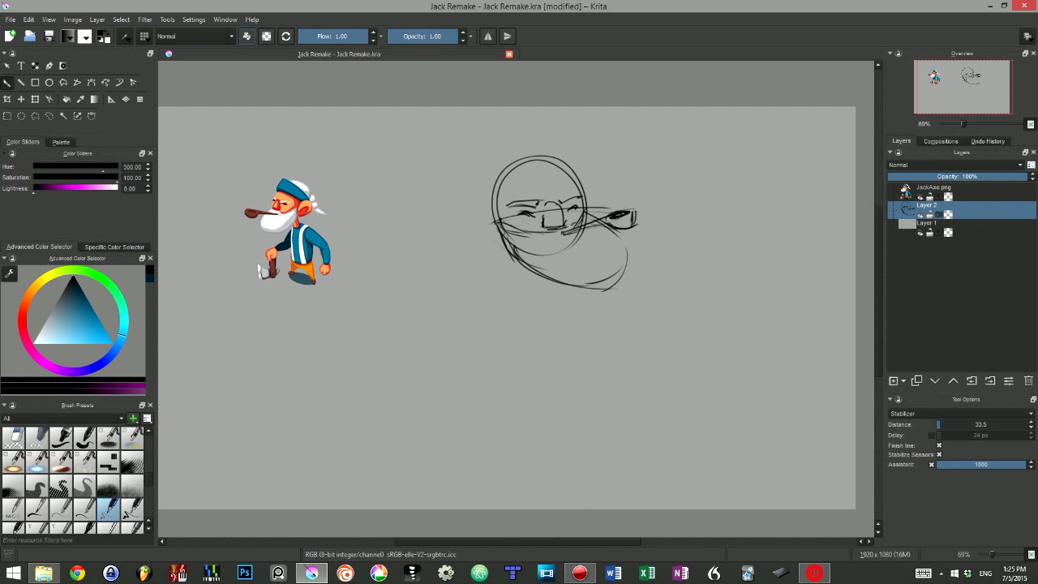
# Step: Darken the eyebrows and shade the nose with short vertical lines
pyautogui.moveTo(511, 201); pyautogui.dragTo(540, 198)
pyautogui.moveTo(555, 203); pyautogui.dragTo(566, 198)
pyautogui.moveTo(545, 206); pyautogui.dragTo(549, 225)
pyautogui.moveTo(554, 203); pyautogui.dragTo(558, 226)
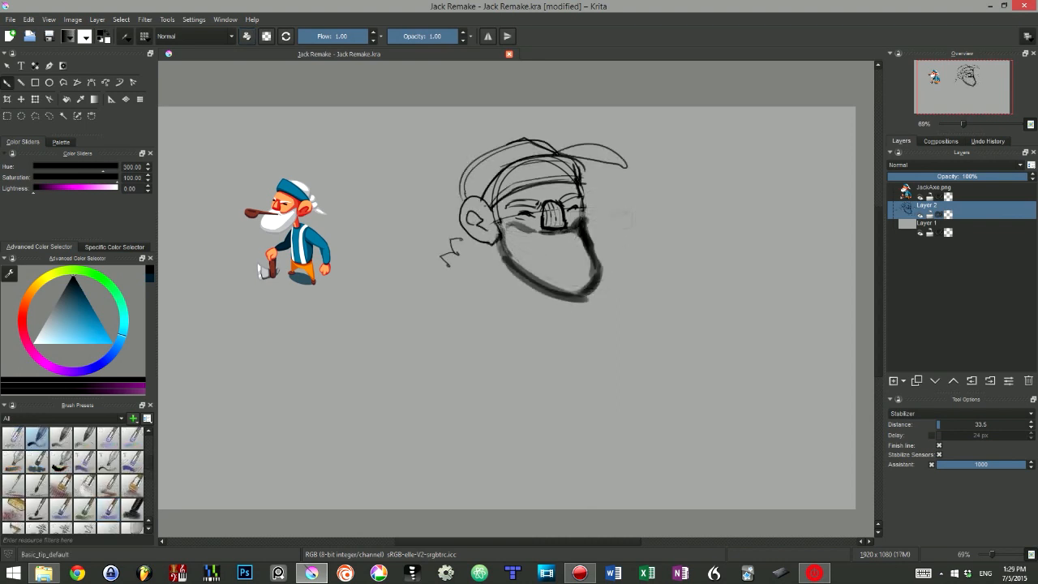
# Step: Erase stray lines at the top of the head and sketch the ear and braided hair behind the face
pyautogui.press('e')
pyautogui.moveTo(529, 142); pyautogui.dragTo(549, 149)
pyautogui.press('e')
pyautogui.moveTo(485, 217)
pyautogui.mouseDown()
pyautogui.moveTo(446, 248)
pyautogui.moveTo(454, 278)
pyautogui.mouseUp()
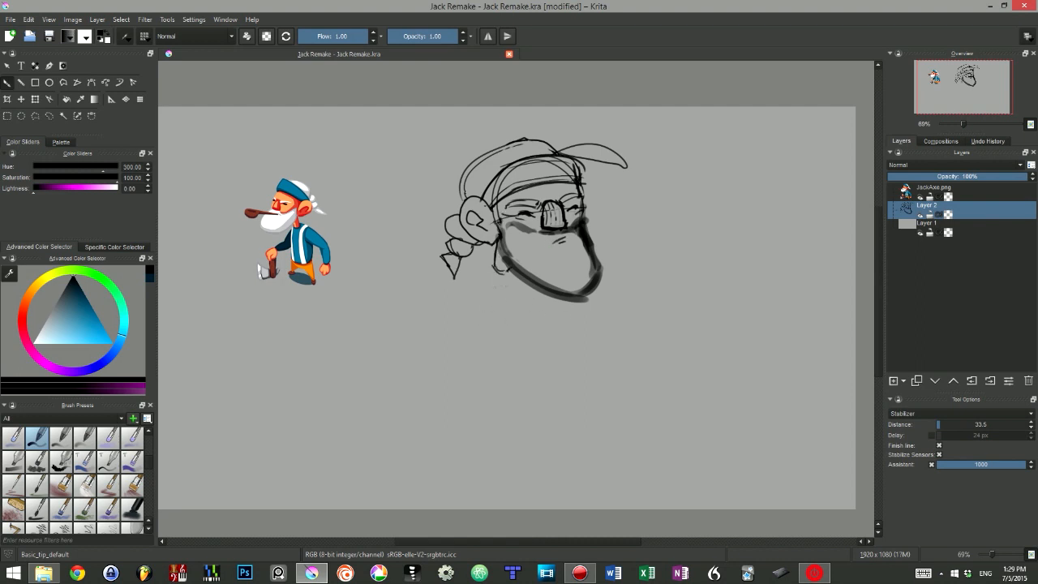
# Step: Sketch the neck, shoulders and suspenders below the beard and redraw the pipe with the Basic_tip_default brush
pyautogui.moveTo(472, 269); pyautogui.dragTo(490, 314)
pyautogui.moveTo(470, 271)
pyautogui.mouseDown()
pyautogui.moveTo(459, 278)
pyautogui.moveTo(485, 322)
pyautogui.mouseUp()
pyautogui.moveTo(461, 281)
pyautogui.mouseDown()
pyautogui.moveTo(476, 320)
pyautogui.moveTo(493, 265)
pyautogui.mouseUp()
pyautogui.moveTo(489, 266); pyautogui.dragTo(517, 279)
pyautogui.moveTo(451, 297); pyautogui.dragTo(563, 310)
pyautogui.moveTo(630, 227); pyautogui.dragTo(600, 234)
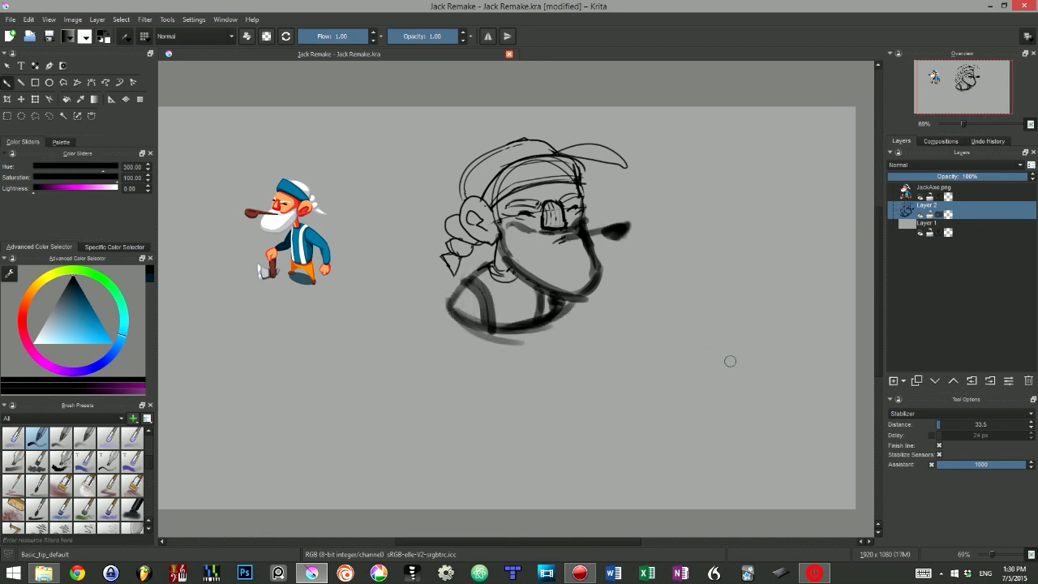
# Step: Add Layer 3 above the sketch, lower the opacity of sketch Layer 2, and select Layer 3
pyautogui.click(893, 381)
pyautogui.click(993, 177)
pyautogui.click(964, 228)
pyautogui.click(987, 177)
pyautogui.moveTo(990, 181); pyautogui.dragTo(965, 178)
pyautogui.click(941, 208)
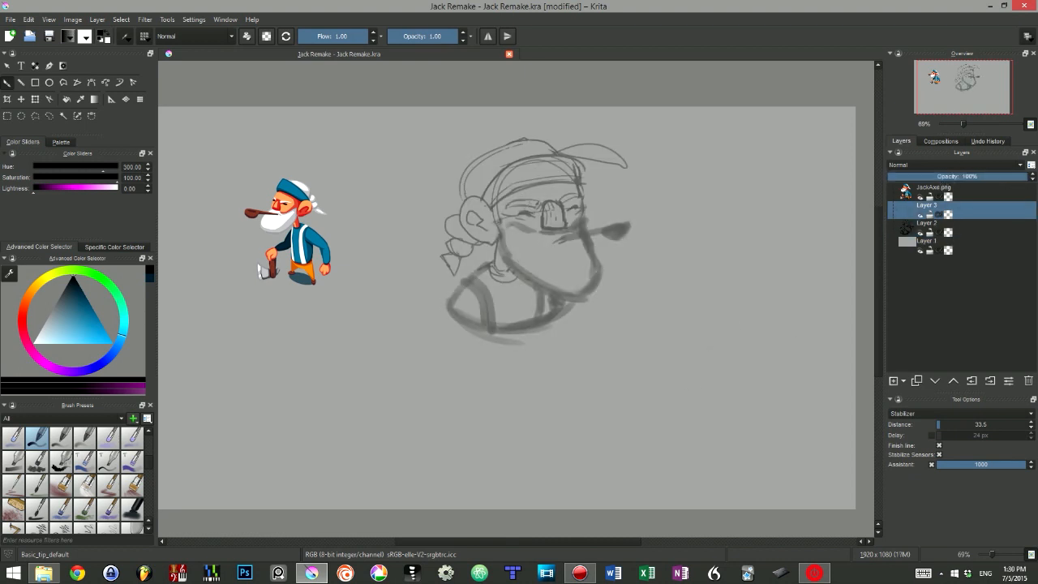
# Step: Sample the orange from the small reference character and lighten it to hue 24, saturation 94, lightness 71
pyautogui.keyDown('ctrl'); pyautogui.click(304, 217); pyautogui.keyUp('ctrl')
pyautogui.rightClick(547, 237)
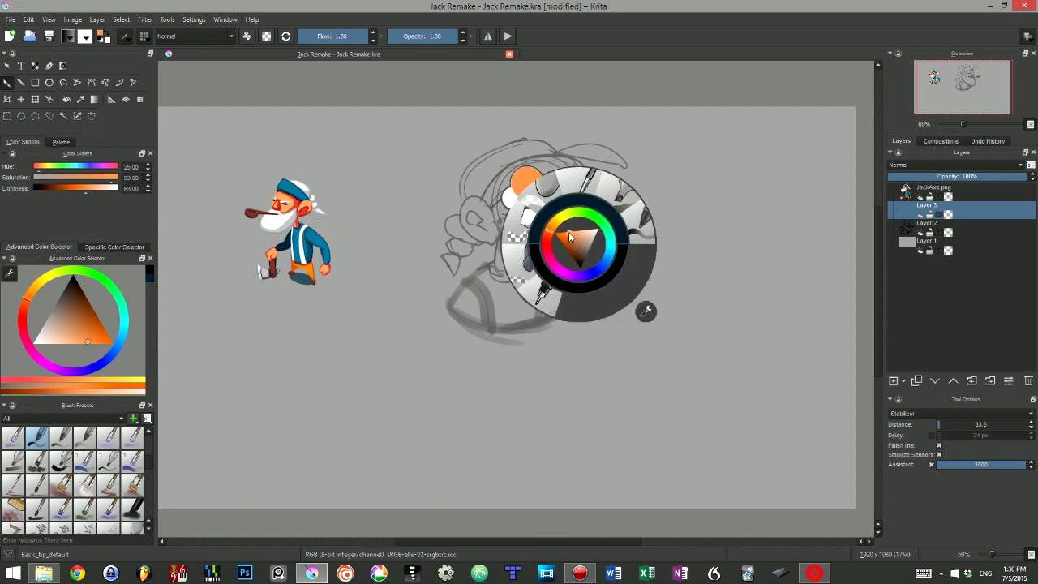
pyautogui.click(547, 236)
# Step: Paint a first skin-tone stroke on Layer 3 and move that layer beneath sketch Layer 2
pyautogui.click(933, 245)
pyautogui.click(574, 344)
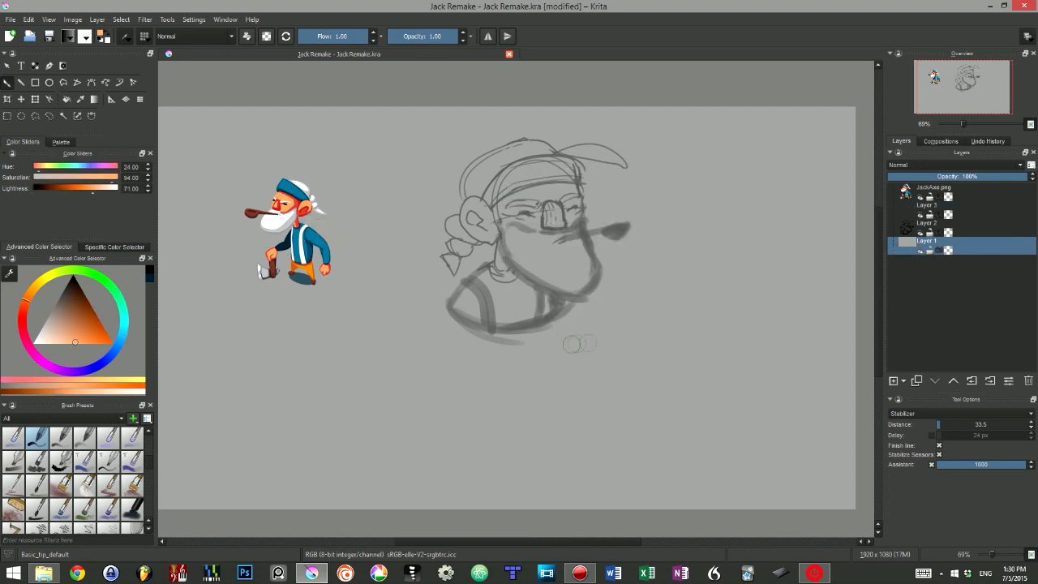
pyautogui.click(933, 209)
pyautogui.moveTo(519, 201); pyautogui.dragTo(547, 208)
pyautogui.moveTo(965, 215)
pyautogui.mouseDown()
pyautogui.moveTo(976, 239)
pyautogui.moveTo(963, 250)
pyautogui.mouseUp()
# Step: Block in the large character's face, neck and ear with the light orange skin tone
pyautogui.moveTo(540, 191); pyautogui.dragTo(500, 215)
pyautogui.moveTo(523, 258)
pyautogui.mouseDown()
pyautogui.moveTo(557, 277)
pyautogui.moveTo(497, 198)
pyautogui.moveTo(579, 244)
pyautogui.moveTo(589, 274)
pyautogui.mouseUp()
pyautogui.moveTo(519, 182); pyautogui.dragTo(572, 173)
pyautogui.moveTo(496, 246); pyautogui.dragTo(509, 276)
pyautogui.moveTo(486, 203); pyautogui.dragTo(469, 235)
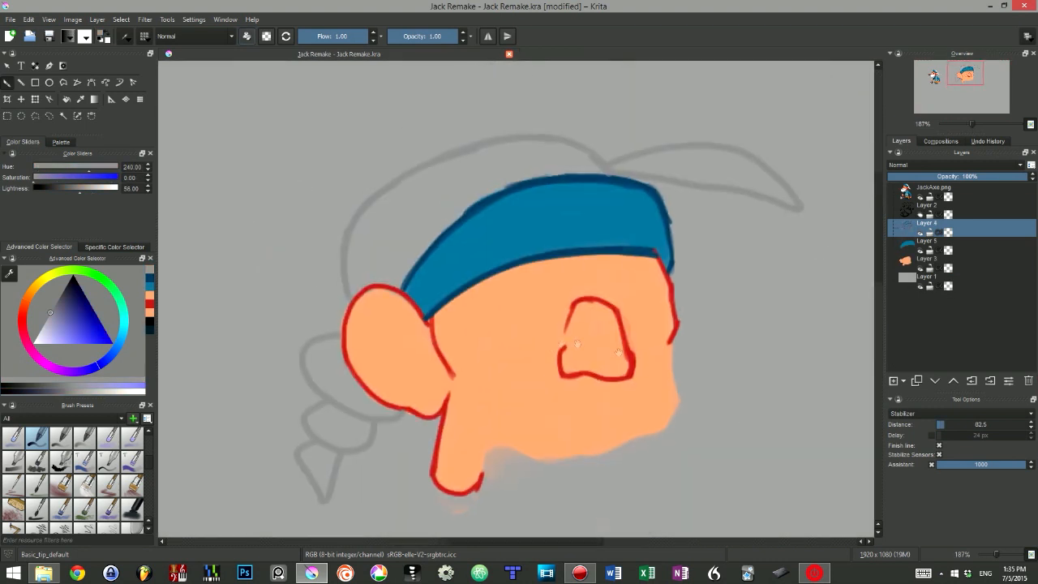
# Step: Brighten the grey background Layer 1 to white with the HSV adjustment
pyautogui.hotkey('ctrl', 'u')
pyautogui.moveTo(532, 315); pyautogui.dragTo(641, 316)
pyautogui.click(584, 345)
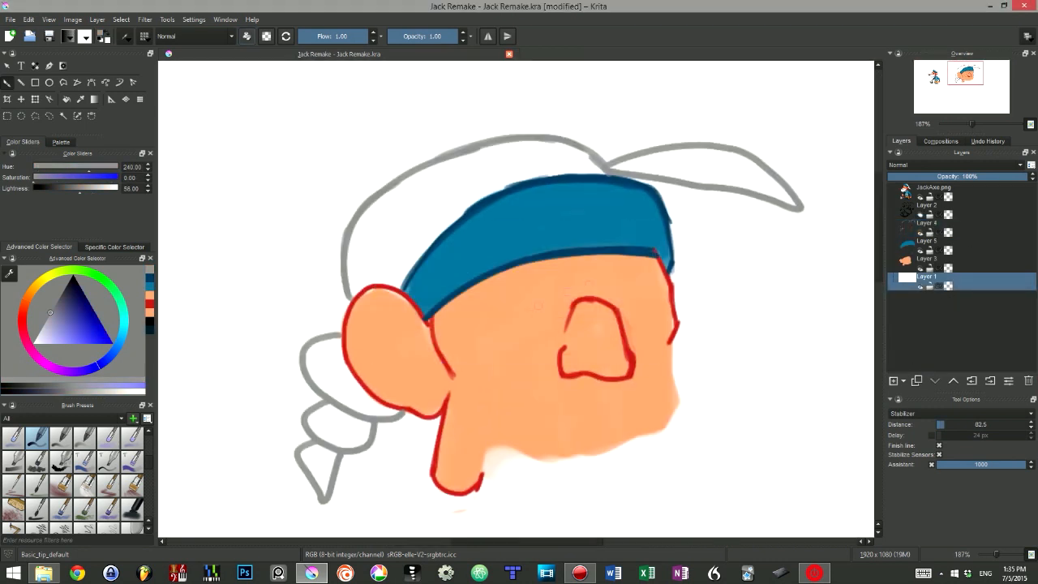
# Step: Show sketch Layer 2, sample a colour near the beard, paint strokes on the cap, and lower the stabilizer distance to 3.0
pyautogui.click(920, 216)
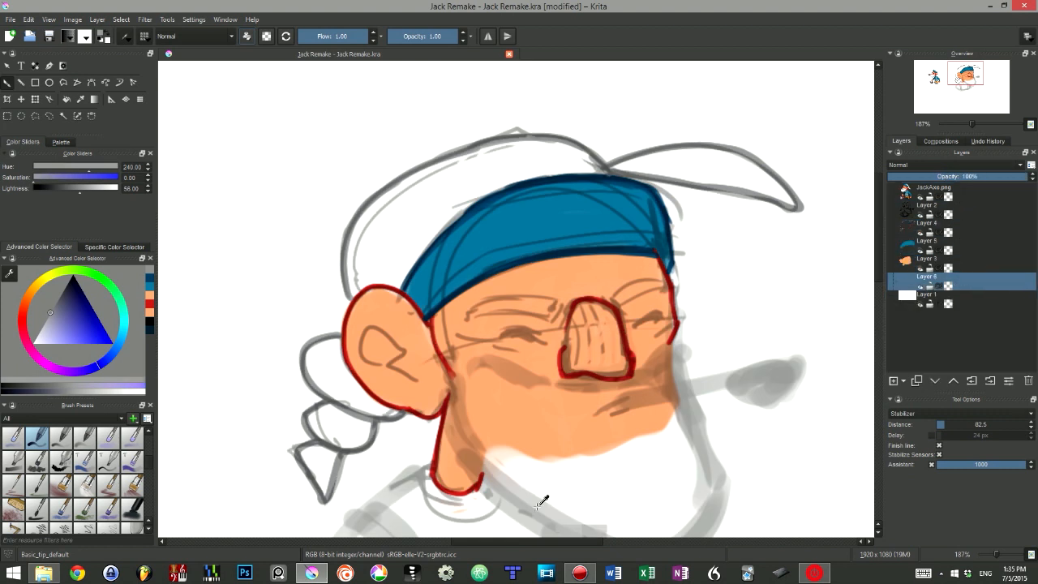
pyautogui.keyDown('ctrl'); pyautogui.click(533, 506); pyautogui.keyUp('ctrl')
pyautogui.moveTo(372, 214)
pyautogui.mouseDown()
pyautogui.moveTo(357, 280)
pyautogui.moveTo(469, 209)
pyautogui.moveTo(538, 182)
pyautogui.mouseUp()
pyautogui.moveTo(388, 244); pyautogui.dragTo(409, 244)
pyautogui.moveTo(945, 426); pyautogui.dragTo(937, 426)
# Step: Shade the cap and braided hair in light grey and continue painting the shapes around the head
pyautogui.moveTo(426, 214); pyautogui.dragTo(604, 170)
pyautogui.moveTo(333, 347)
pyautogui.mouseDown()
pyautogui.moveTo(390, 408)
pyautogui.moveTo(328, 359)
pyautogui.moveTo(344, 385)
pyautogui.mouseUp()
pyautogui.keyDown('ctrl'); pyautogui.click(325, 373); pyautogui.keyUp('ctrl')
pyautogui.moveTo(396, 208)
pyautogui.mouseDown()
pyautogui.moveTo(363, 246)
pyautogui.moveTo(561, 174)
pyautogui.mouseUp()
pyautogui.moveTo(451, 218)
pyautogui.mouseDown()
pyautogui.moveTo(367, 264)
pyautogui.moveTo(522, 105)
pyautogui.mouseUp()
pyautogui.keyDown('ctrl'); pyautogui.click(412, 252); pyautogui.keyUp('ctrl')
pyautogui.moveTo(430, 272); pyautogui.dragTo(481, 294)
pyautogui.moveTo(421, 306); pyautogui.dragTo(438, 334)
pyautogui.moveTo(535, 211); pyautogui.dragTo(487, 340)
pyautogui.moveTo(523, 162); pyautogui.dragTo(621, 180)
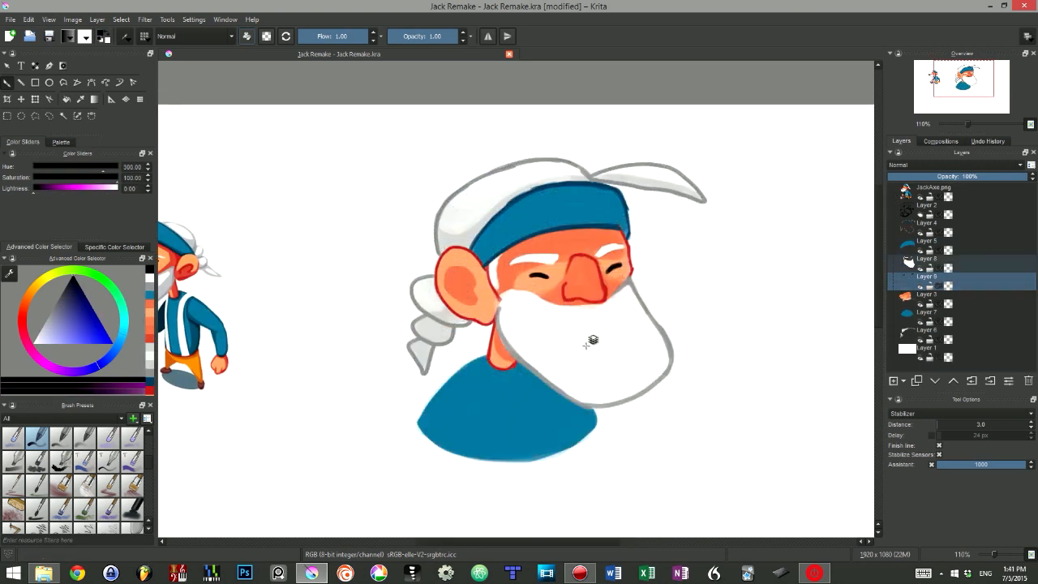
# Step: Outline the beard and shade its left side in light grey on Layer 8
pyautogui.keyDown('ctrl'); pyautogui.click(591, 341); pyautogui.keyUp('ctrl')
pyautogui.moveTo(504, 300)
pyautogui.mouseDown()
pyautogui.moveTo(559, 381)
pyautogui.moveTo(633, 399)
pyautogui.moveTo(675, 370)
pyautogui.mouseUp()
pyautogui.press('e')
pyautogui.press('e')
pyautogui.keyDown('ctrl'); pyautogui.click(517, 339); pyautogui.keyUp('ctrl')
pyautogui.moveTo(537, 297)
pyautogui.mouseDown()
pyautogui.moveTo(514, 296)
pyautogui.moveTo(503, 319)
pyautogui.mouseUp()
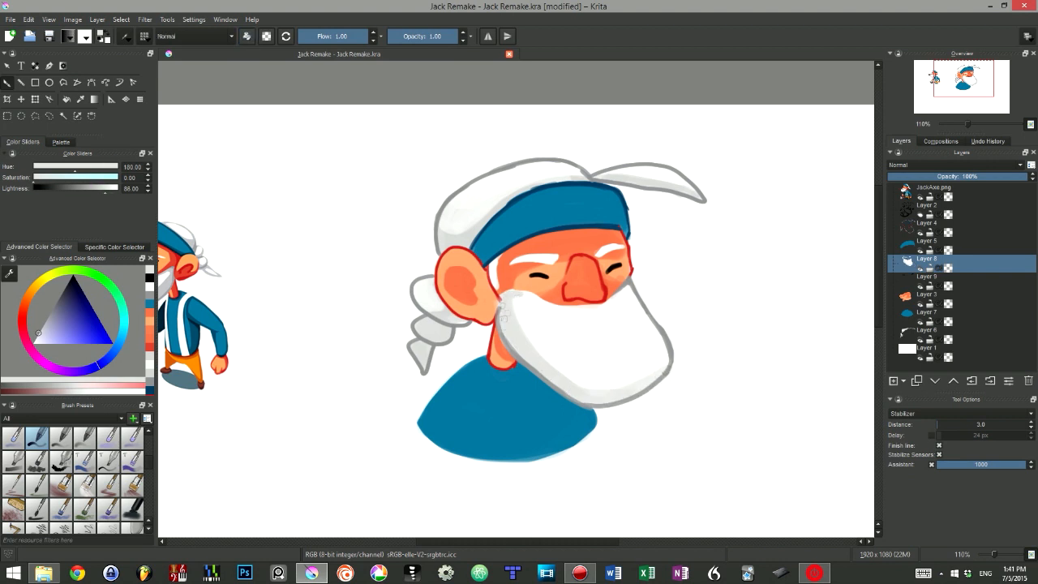
# Step: Switch to the skin Layer 3 and shade the face and nose in orange-red tones
pyautogui.press('e')
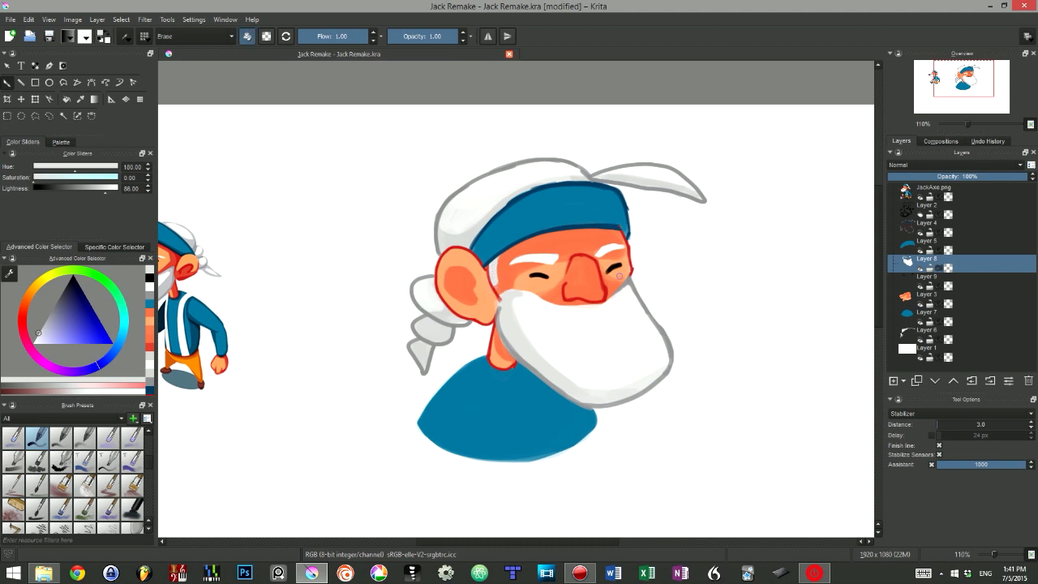
pyautogui.press('pagedown')
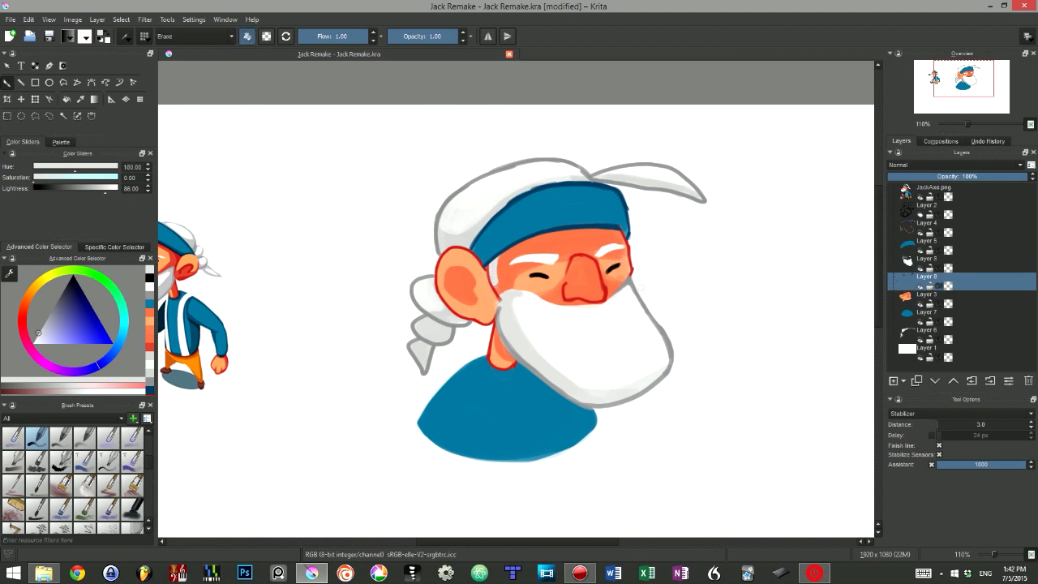
pyautogui.press('pagedown')
pyautogui.press('e')
pyautogui.keyDown('ctrl'); pyautogui.click(585, 298); pyautogui.keyUp('ctrl')
pyautogui.keyDown('ctrl'); pyautogui.click(592, 289); pyautogui.keyUp('ctrl')
pyautogui.rightClick(594, 288)
pyautogui.moveTo(564, 277); pyautogui.dragTo(563, 286)
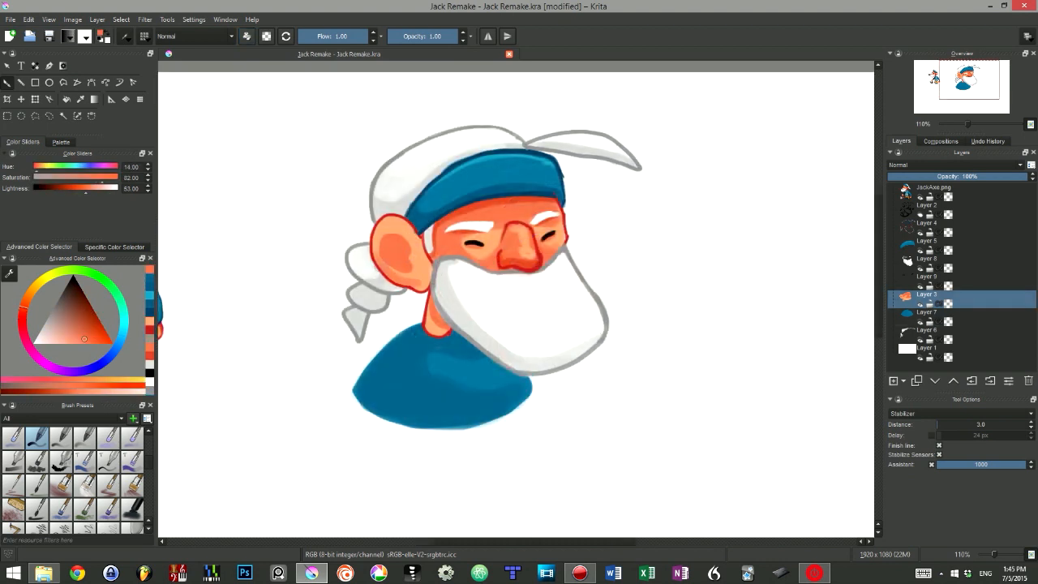
# Step: Refine the ear's inner shading with darker orange, then paint a lighter skin tone along its upper edge
pyautogui.moveTo(415, 274)
pyautogui.mouseDown()
pyautogui.moveTo(410, 229)
pyautogui.moveTo(378, 261)
pyautogui.moveTo(408, 261)
pyautogui.moveTo(385, 255)
pyautogui.mouseUp()
pyautogui.keyDown('ctrl'); pyautogui.click(404, 258); pyautogui.keyUp('ctrl')
pyautogui.moveTo(387, 246); pyautogui.dragTo(390, 261)
pyautogui.hotkey('ctrl', 'z')
pyautogui.hotkey('ctrl', 'z')
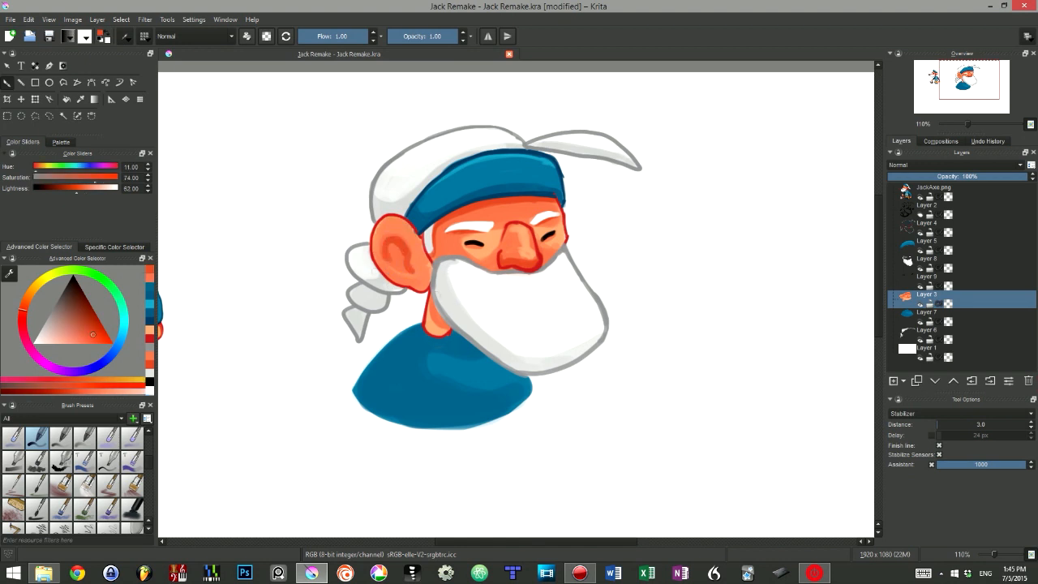
pyautogui.keyDown('ctrl'); pyautogui.click(438, 326); pyautogui.keyUp('ctrl')
pyautogui.moveTo(395, 220); pyautogui.dragTo(381, 228)
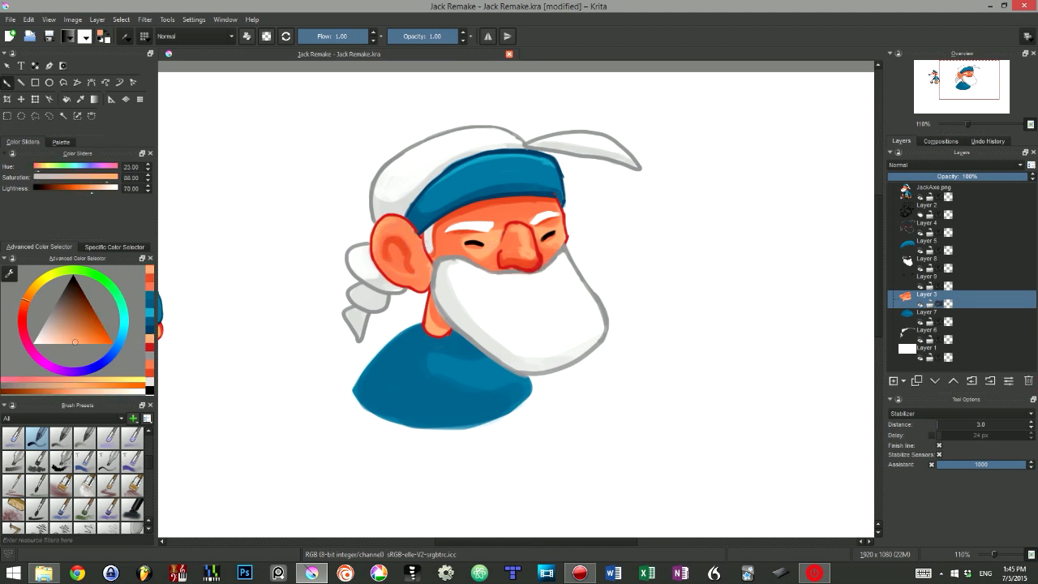
# Step: Select the braid's Layer 6 from the canvas and paint near-white highlights on the braided hair
pyautogui.press('r')
pyautogui.click(374, 268)
pyautogui.keyDown('ctrl'); pyautogui.click(374, 266); pyautogui.keyUp('ctrl')
pyautogui.moveTo(369, 263)
pyautogui.mouseDown()
pyautogui.moveTo(363, 250)
pyautogui.moveTo(370, 271)
pyautogui.mouseUp()
pyautogui.keyDown('ctrl'); pyautogui.click(370, 280); pyautogui.keyUp('ctrl')
pyautogui.moveTo(360, 257)
pyautogui.mouseDown()
pyautogui.moveTo(380, 274)
pyautogui.moveTo(352, 266)
pyautogui.mouseUp()
pyautogui.keyDown('ctrl'); pyautogui.click(358, 260); pyautogui.keyUp('ctrl')
pyautogui.moveTo(360, 288); pyautogui.dragTo(354, 296)
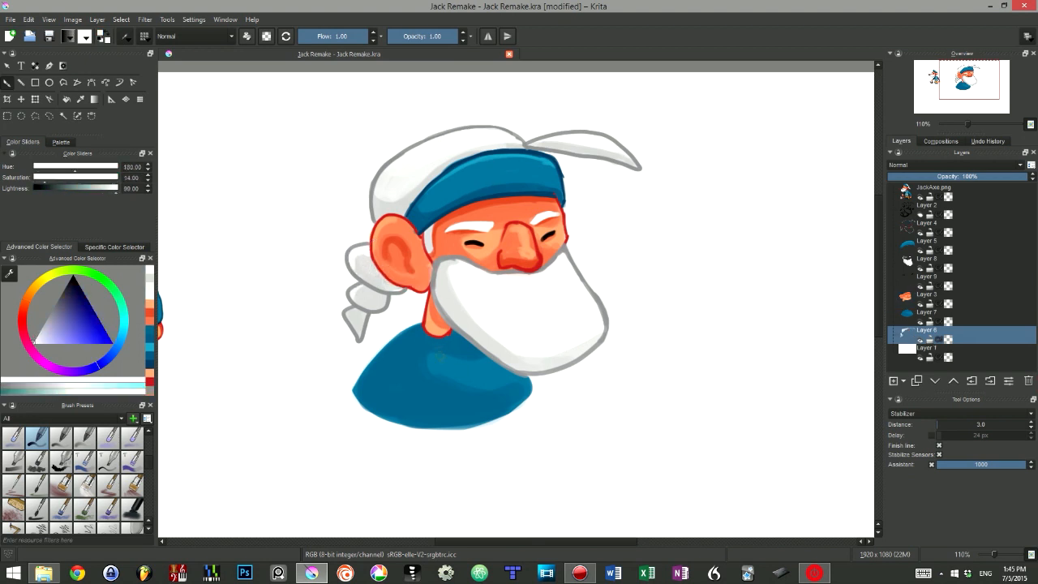
# Step: Sample the shirt's dark blue and paint over the lighter patch below the neck
pyautogui.press('r')
pyautogui.click(437, 386)
pyautogui.keyDown('ctrl'); pyautogui.click(438, 384); pyautogui.keyUp('ctrl')
pyautogui.moveTo(436, 360); pyautogui.dragTo(530, 384)
# Step: Return to the beard's Layer 8 and shade the area under the nose and the lower edge in light grey
pyautogui.press('r')
pyautogui.click(531, 290)
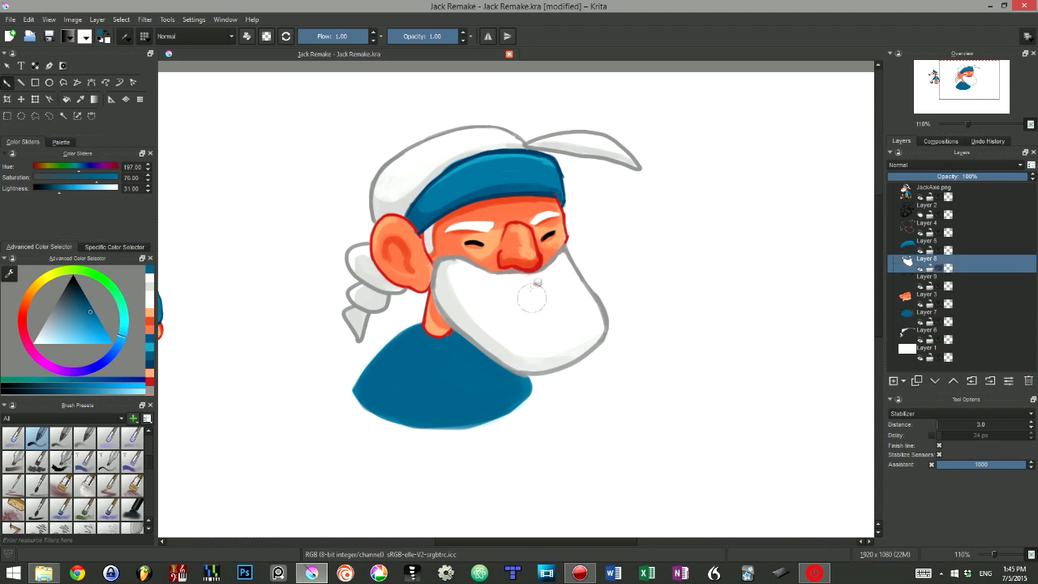
pyautogui.keyDown('ctrl'); pyautogui.click(467, 316); pyautogui.keyUp('ctrl')
pyautogui.moveTo(528, 287)
pyautogui.mouseDown()
pyautogui.moveTo(508, 280)
pyautogui.moveTo(546, 269)
pyautogui.mouseUp()
pyautogui.moveTo(534, 342); pyautogui.dragTo(490, 380)
pyautogui.moveTo(568, 354); pyautogui.dragTo(578, 311)
pyautogui.keyDown('ctrl'); pyautogui.click(442, 306); pyautogui.keyUp('ctrl')
# Step: Draw a short grey mouth line on the beard below the nose
pyautogui.press('r')
pyautogui.click(439, 261)
pyautogui.moveTo(514, 286); pyautogui.dragTo(549, 281)
# Step: Add a new layer and paint a reddish-brown pipe extending from the mouth
pyautogui.click(893, 380)
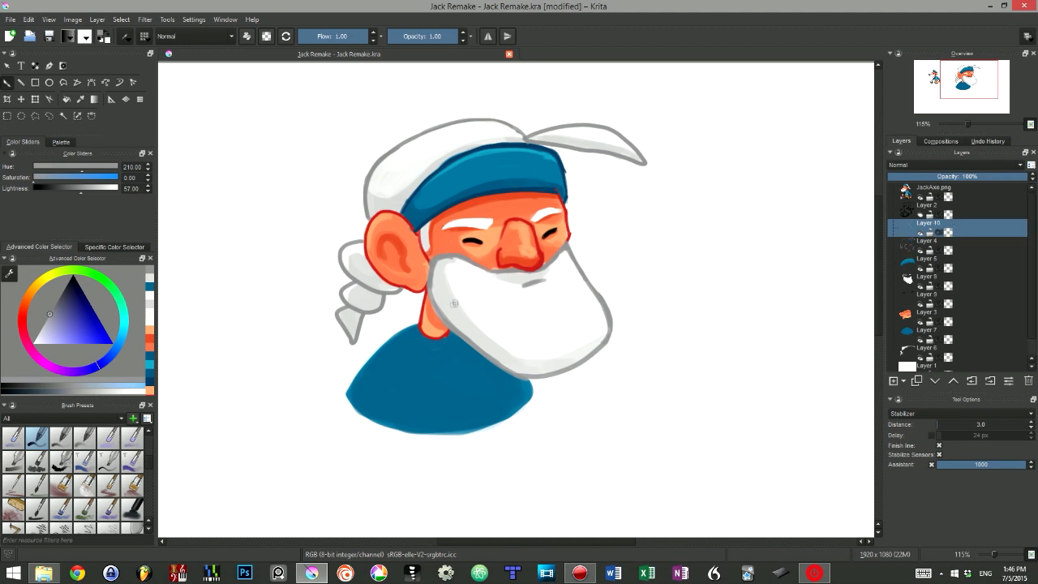
pyautogui.moveTo(341, 243); pyautogui.dragTo(631, 275)
pyautogui.keyDown('ctrl'); pyautogui.click(311, 270); pyautogui.keyUp('ctrl')
pyautogui.moveTo(487, 324); pyautogui.dragTo(183, 269)
pyautogui.click(81, 309)
pyautogui.moveTo(521, 258)
pyautogui.mouseDown()
pyautogui.moveTo(621, 225)
pyautogui.moveTo(600, 240)
pyautogui.moveTo(638, 238)
pyautogui.moveTo(621, 222)
pyautogui.moveTo(605, 239)
pyautogui.moveTo(620, 236)
pyautogui.mouseUp()
# Step: Erase the stray edges of the pipe near the mouth and return to normal painting mode
pyautogui.press('e')
pyautogui.press('e')
pyautogui.press('e')
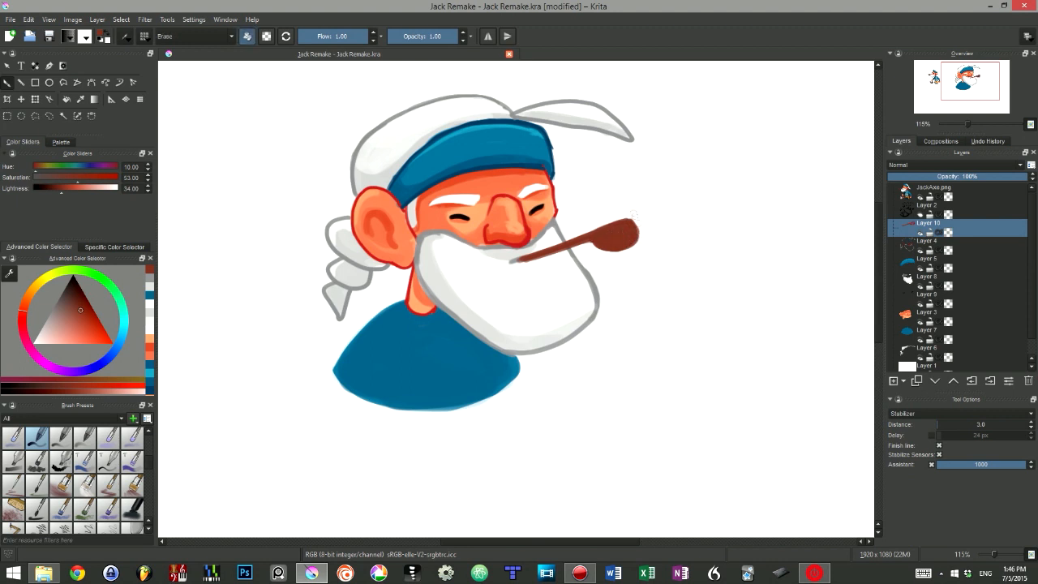
pyautogui.moveTo(519, 264); pyautogui.dragTo(541, 261)
pyautogui.press('e')
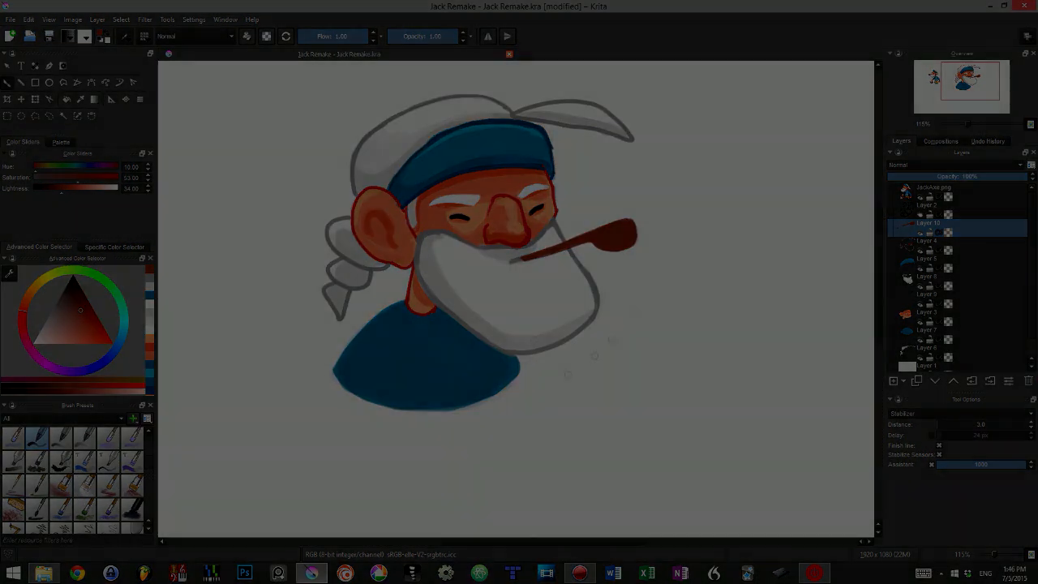